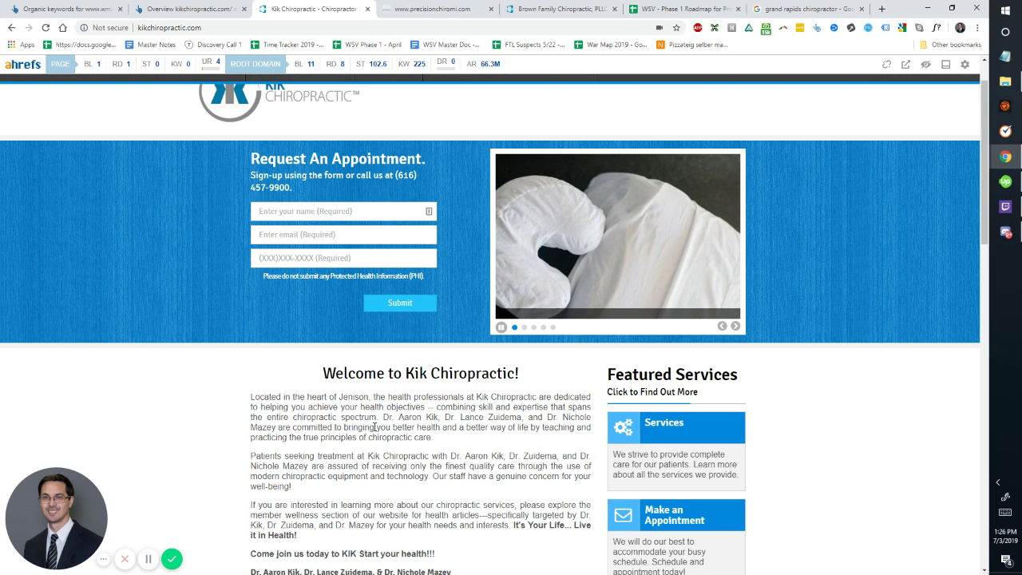
Step: Examine the Kik Chiropractic homepage, including its appointment request form and the sections down to the footer
scroll(435, 293, "up", 1)
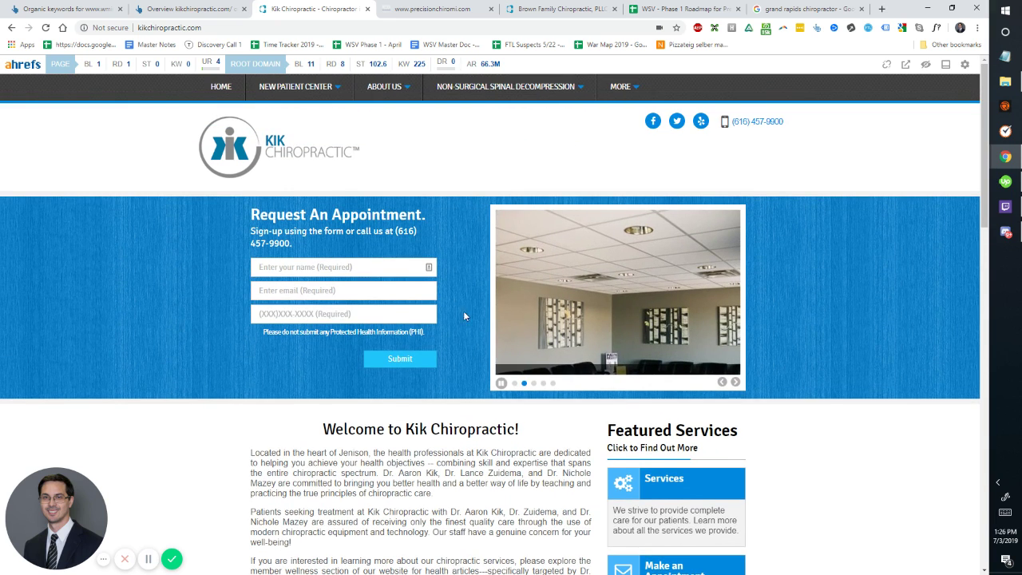
left_click(358, 312)
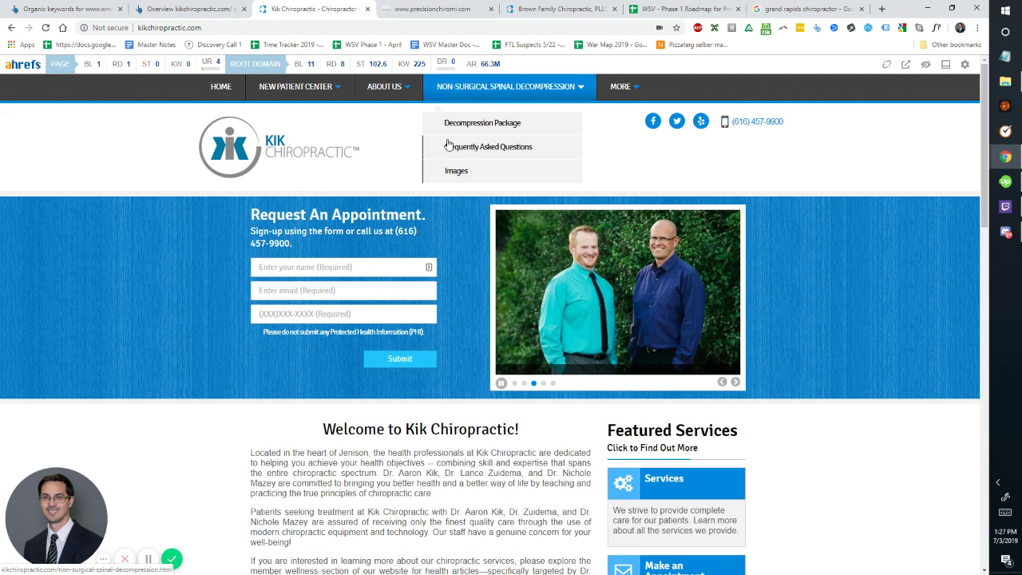
left_click(320, 267)
left_click(224, 297)
left_click(276, 291)
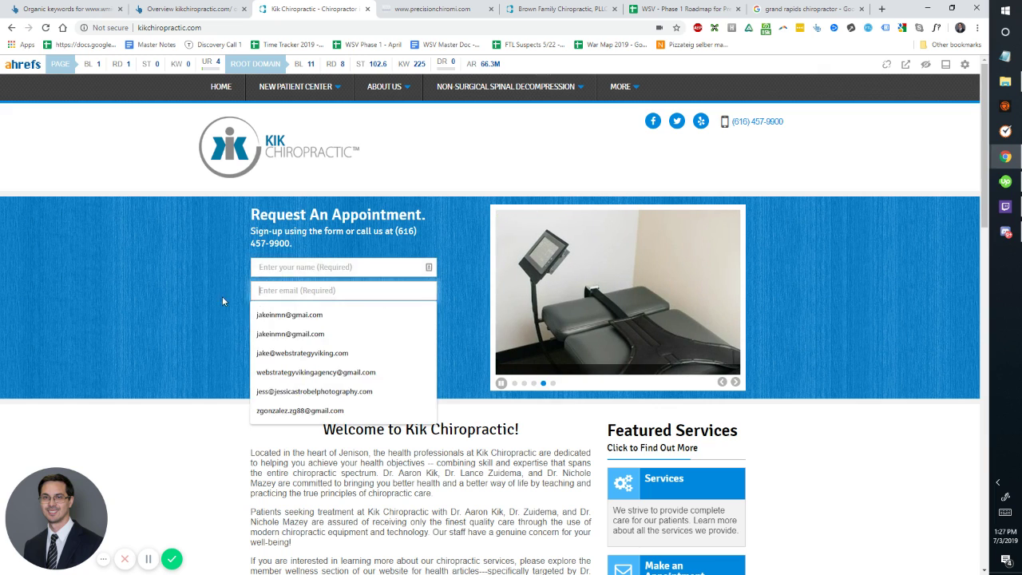
left_click(224, 299)
left_click(289, 314)
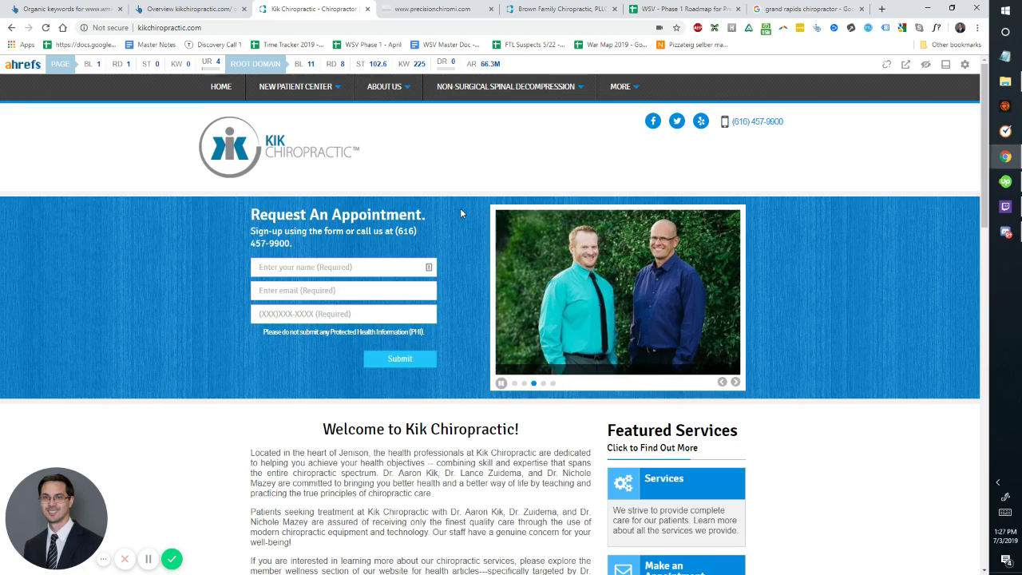
scroll(459, 209, "down", 6)
scroll(463, 211, "down", 8)
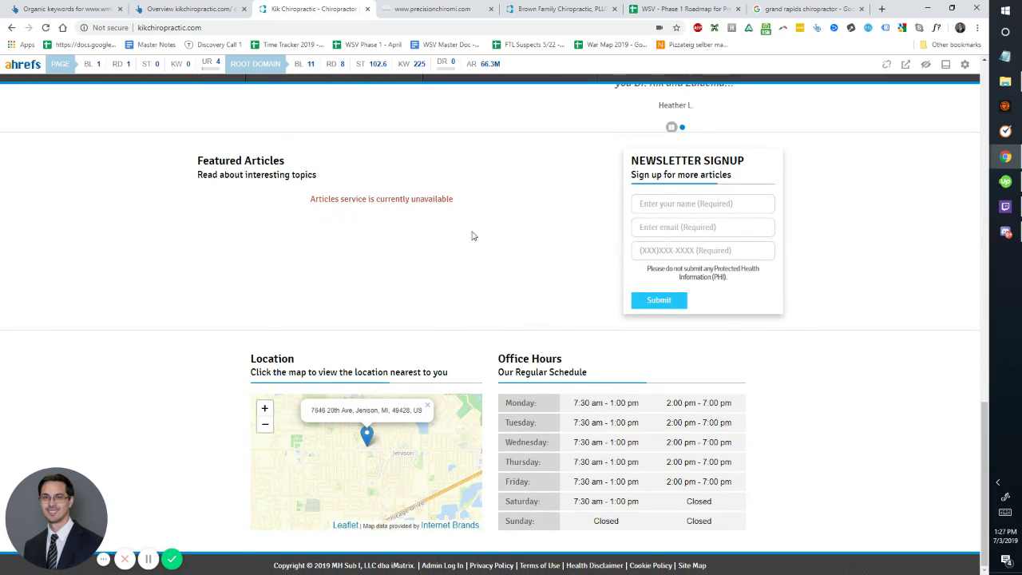
scroll(469, 228, "up", 10)
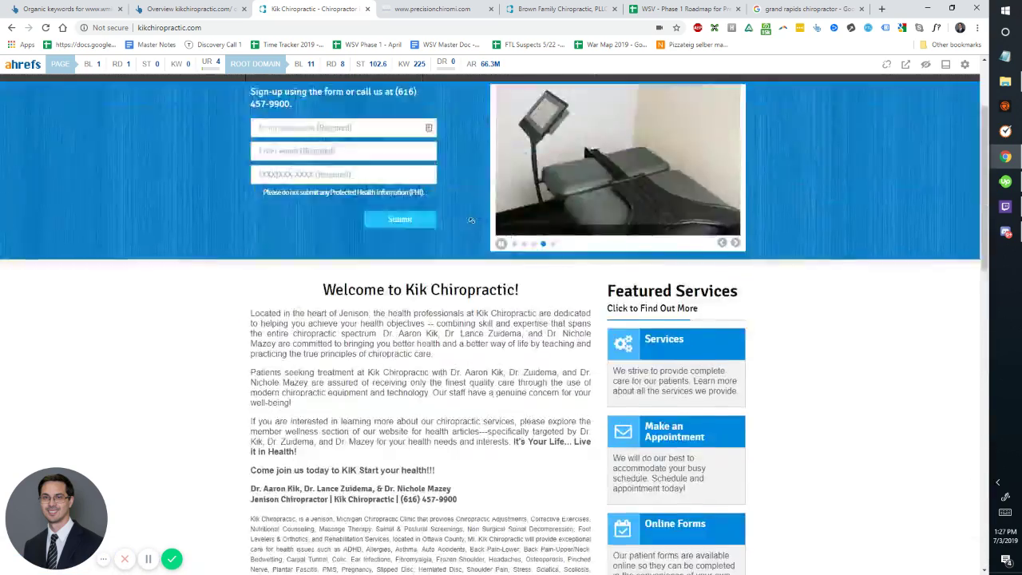
scroll(471, 220, "up", 2)
left_click(189, 9)
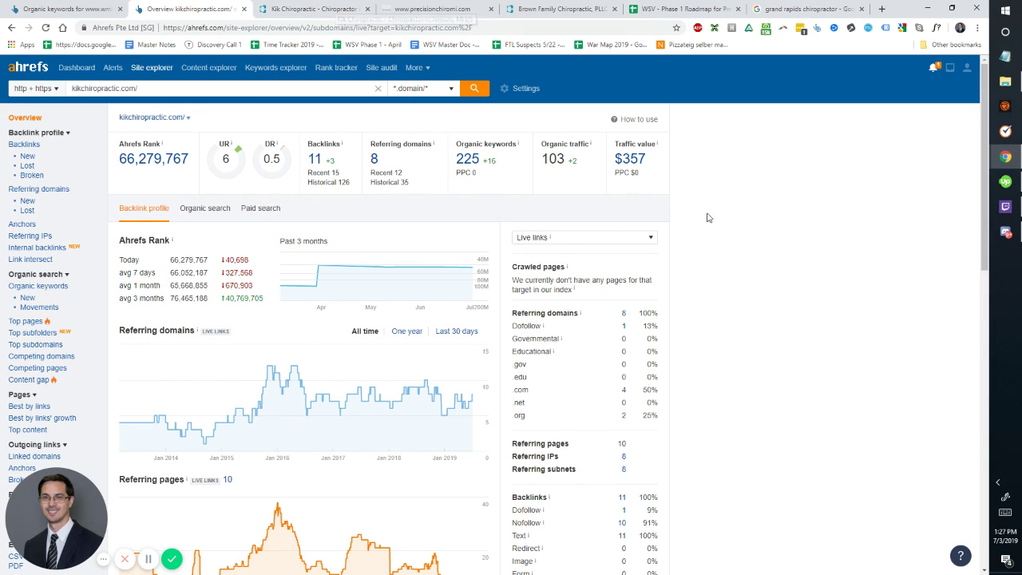
double_click(107, 88)
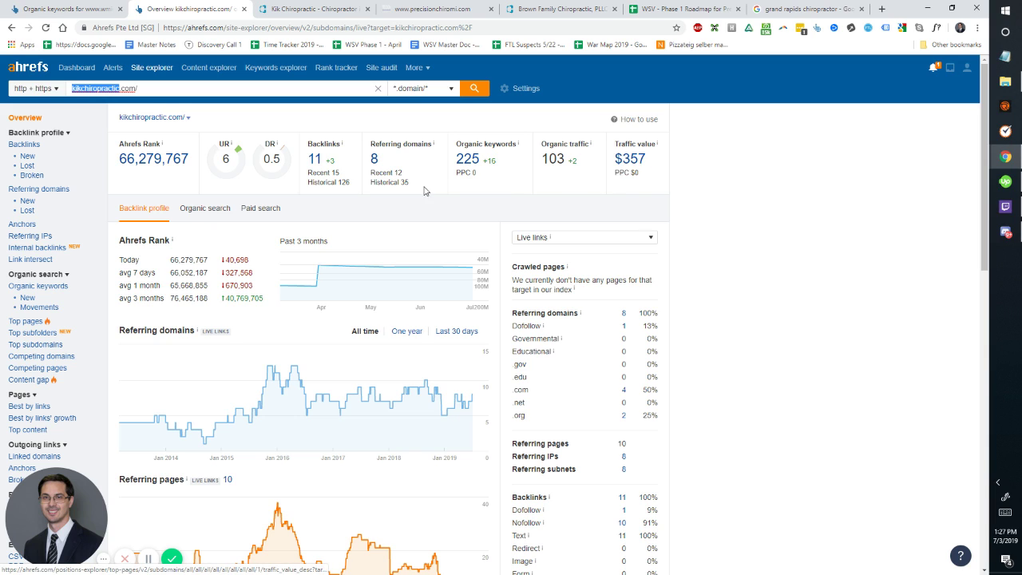
left_click(82, 6)
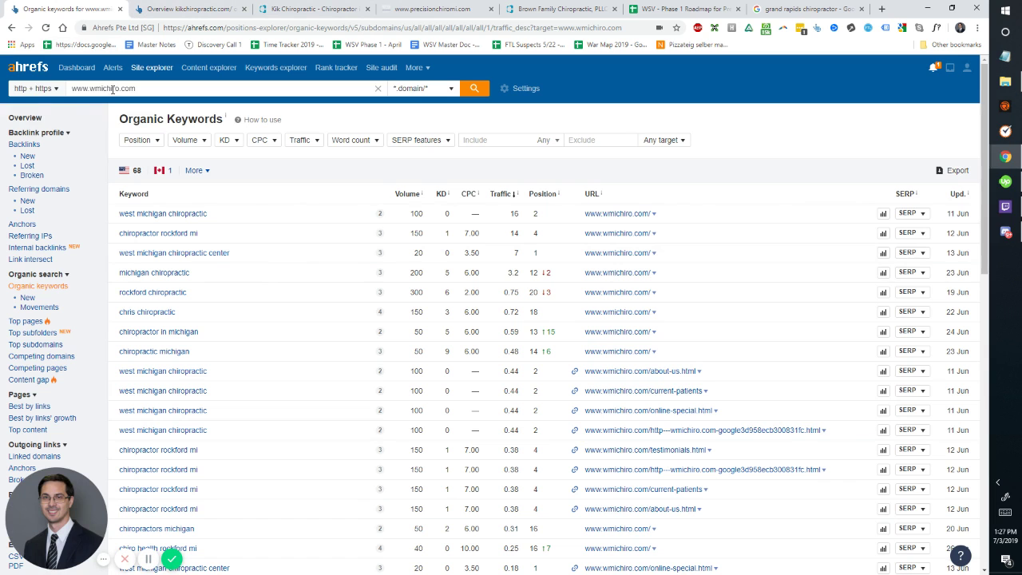
left_click(30, 118)
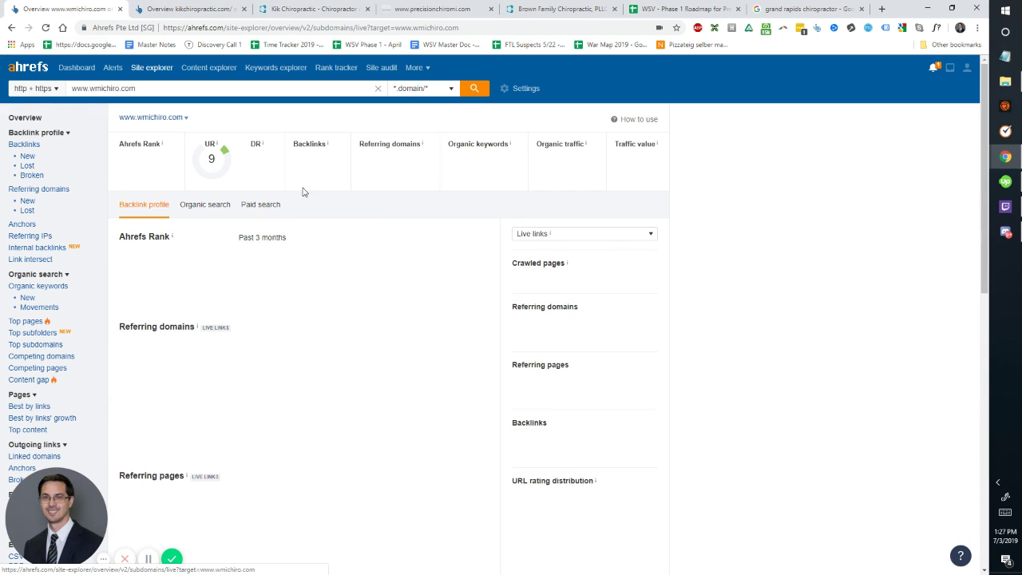
left_click(167, 6)
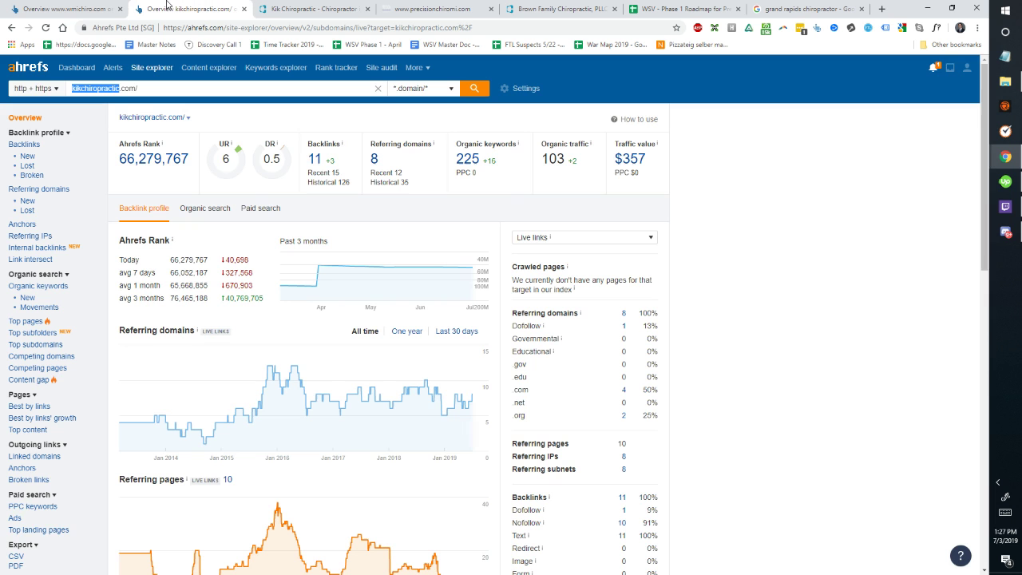
Step: Return to the Kik Chiropractic homepage and examine its welcome text
left_click(269, 7)
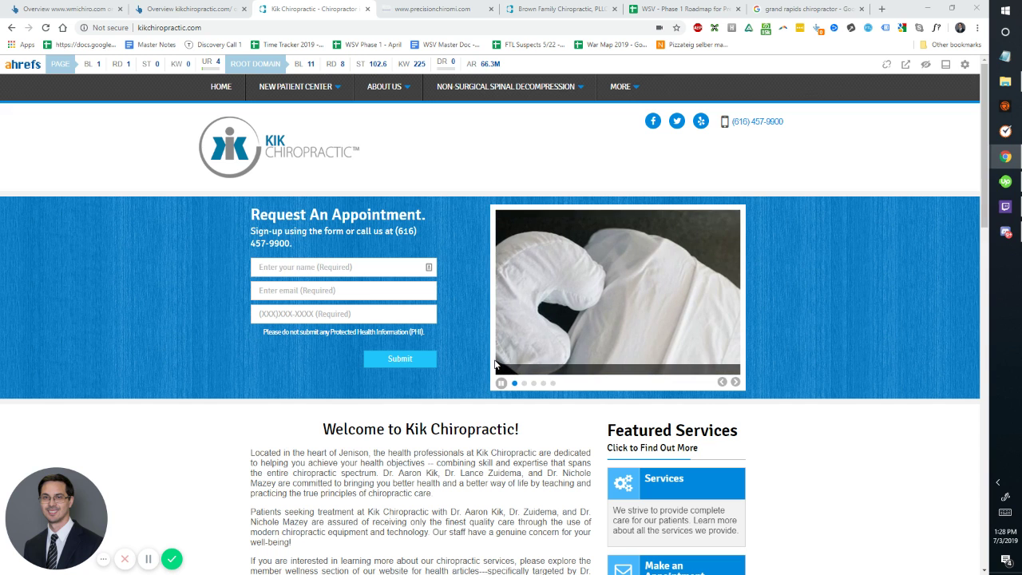
scroll(495, 435, "down", 3)
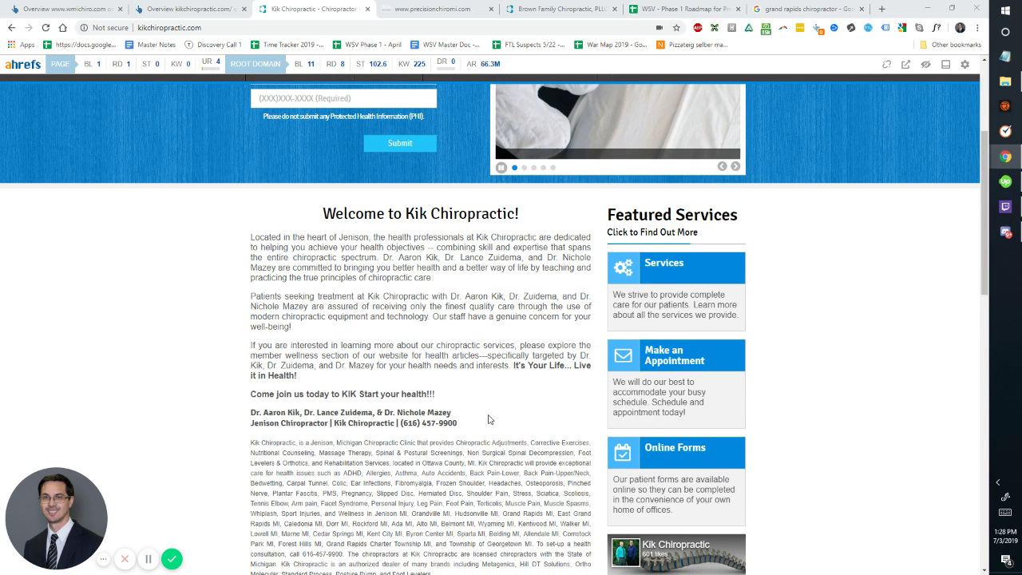
scroll(423, 380, "up", 1)
left_click_drag(313, 321, 540, 324)
left_click(540, 324)
scroll(359, 199, "up", 3)
Step: Open the Ahrefs organic keywords report for kikchiropractic.com and highlight the keyword "kik chiropractic jenison"
left_click(187, 8)
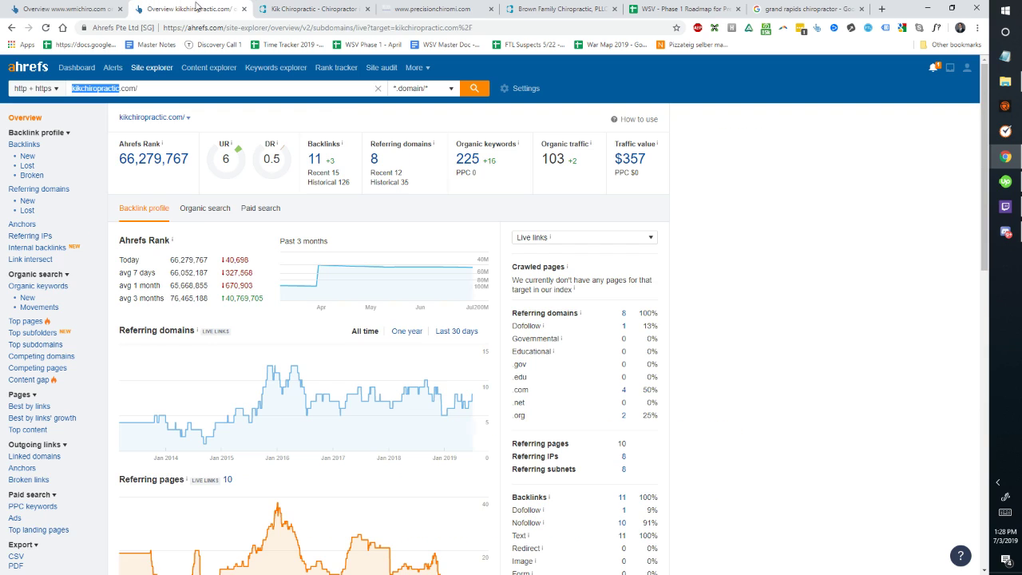
left_click(477, 162)
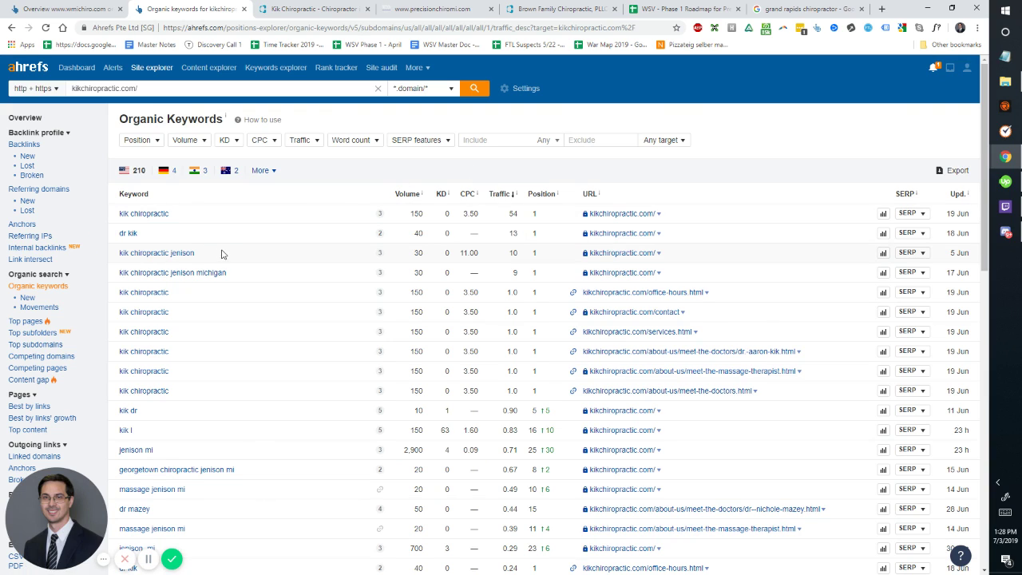
mouse_move(195, 257)
left_mouse_down()
mouse_move(118, 256)
mouse_move(212, 249)
left_mouse_up()
left_click(234, 254)
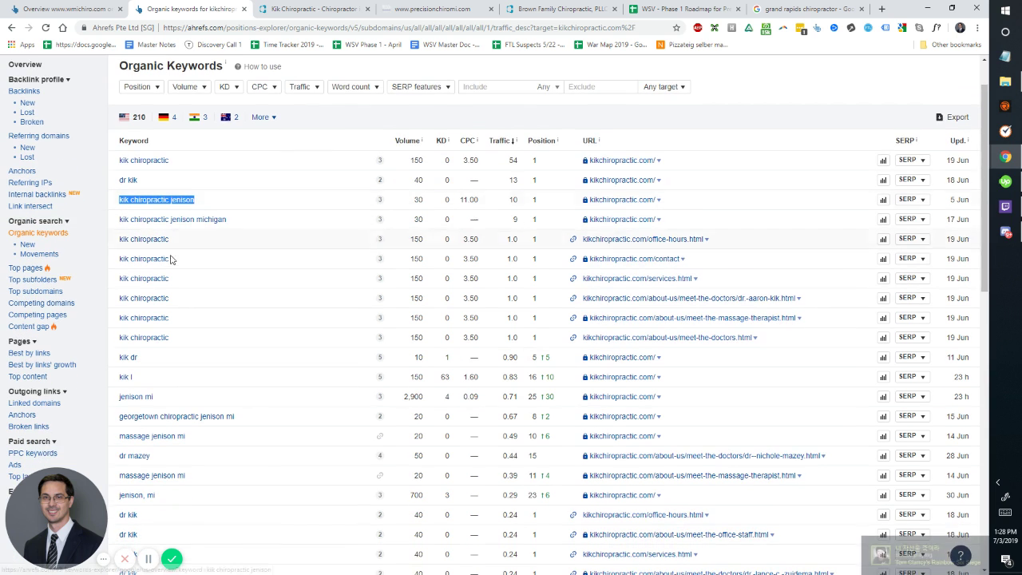
Step: Review the remaining organic keywords on the report's first page, checking "massage jenison mi" and the branded terms
scroll(186, 274, "down", 2)
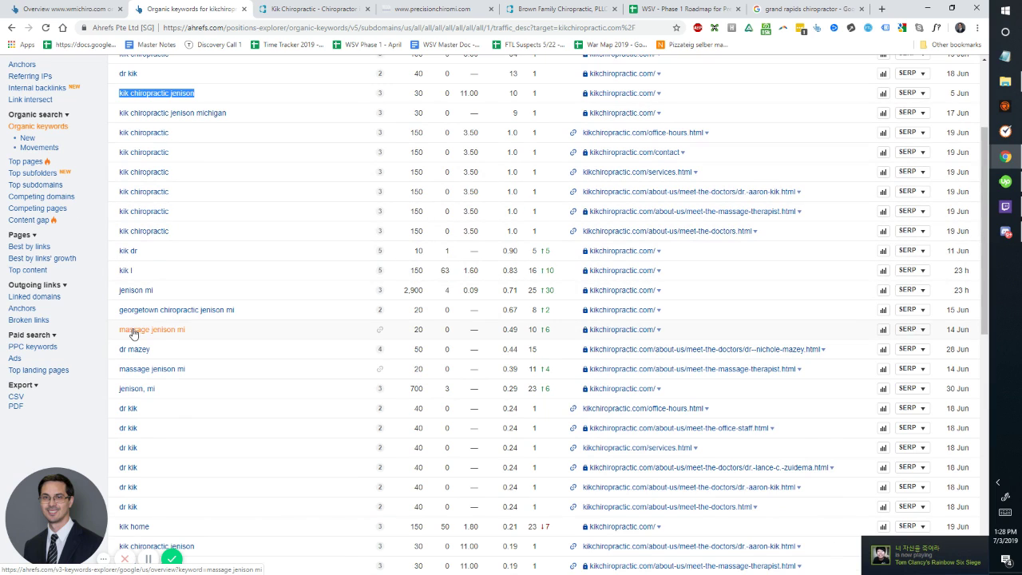
left_click_drag(196, 329, 105, 331)
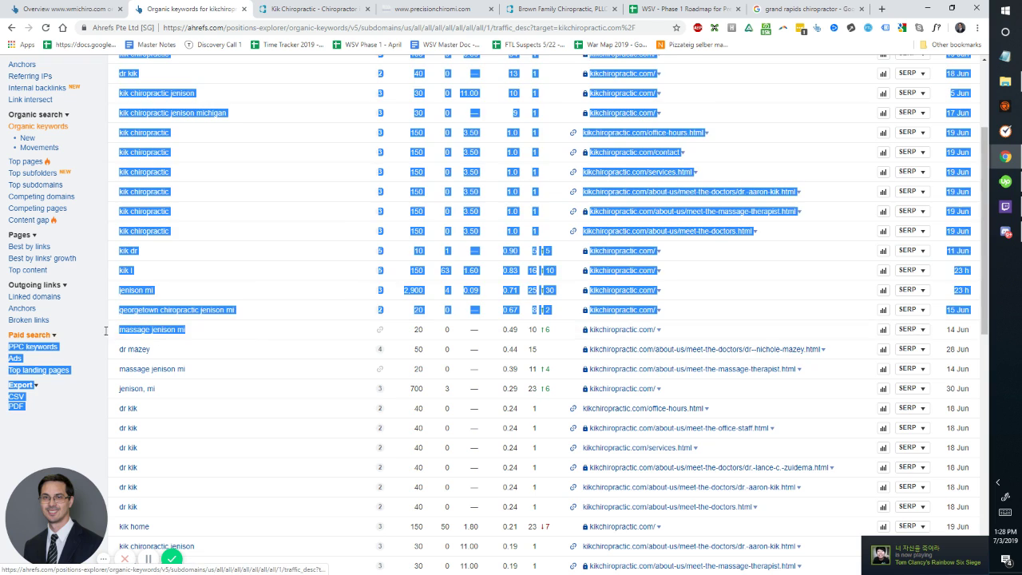
left_click(124, 339)
scroll(183, 307, "down", 1)
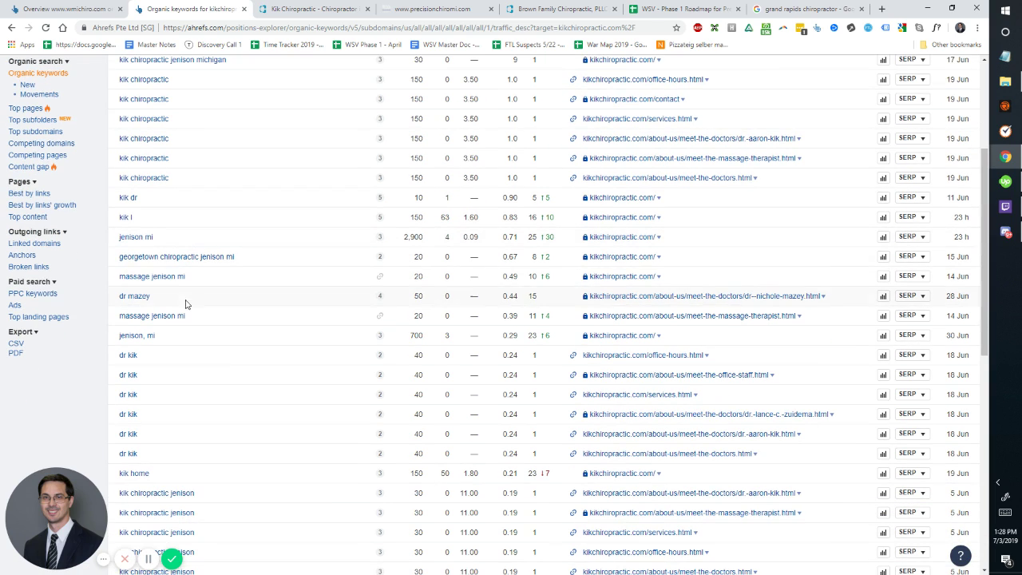
scroll(192, 317, "down", 5)
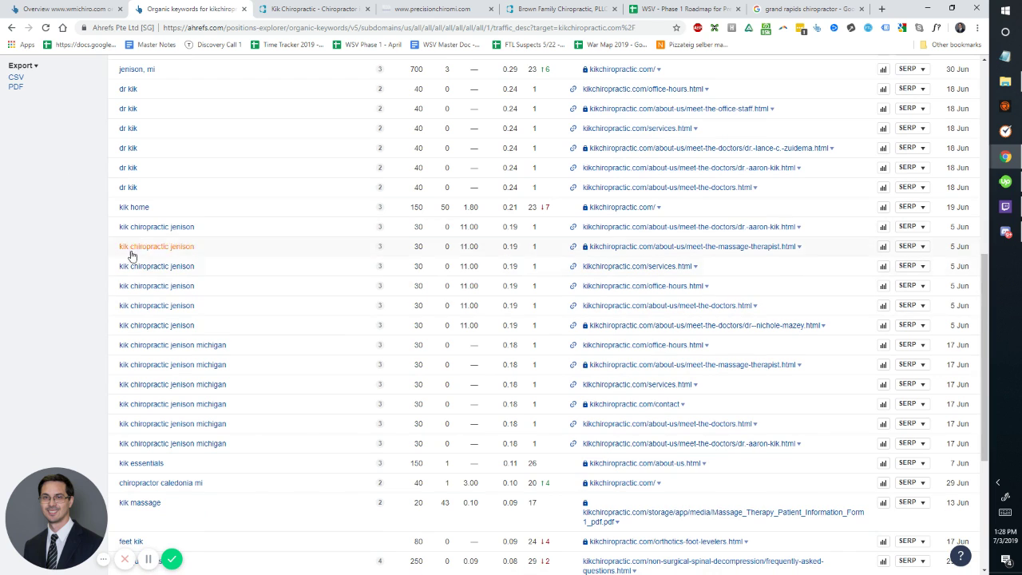
scroll(201, 326, "down", 2)
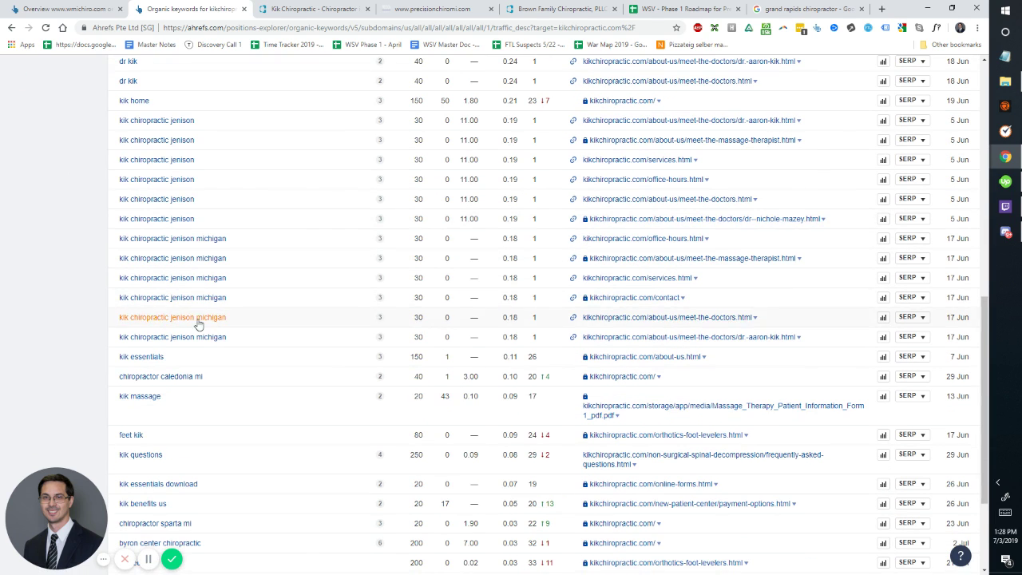
scroll(172, 383, "down", 3)
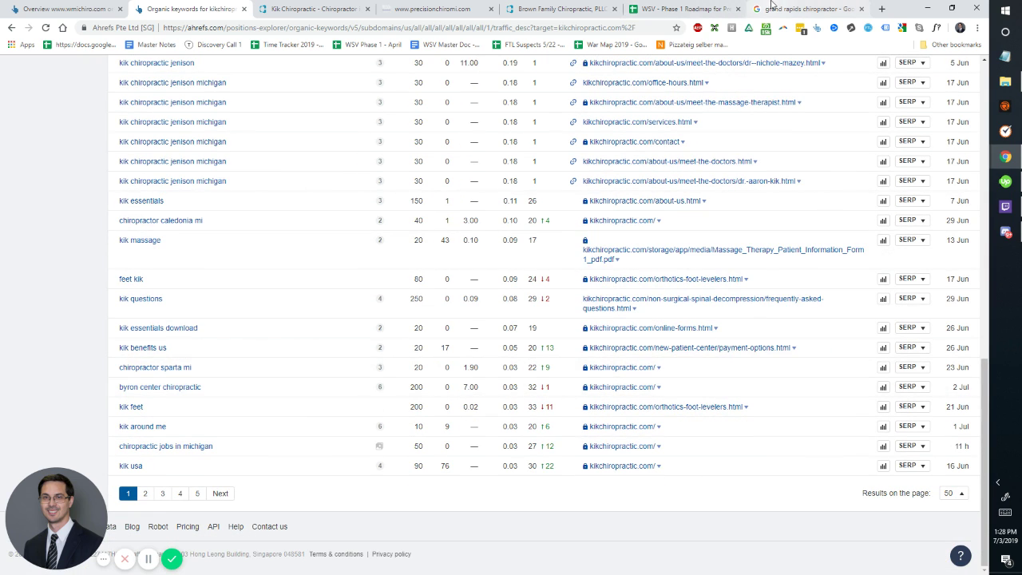
Step: Switch to the Google results and search for "jenison chiropractor", checking the map listings and organic results
left_click(802, 9)
left_click(168, 89)
key("ctrl+a")
type("jen")
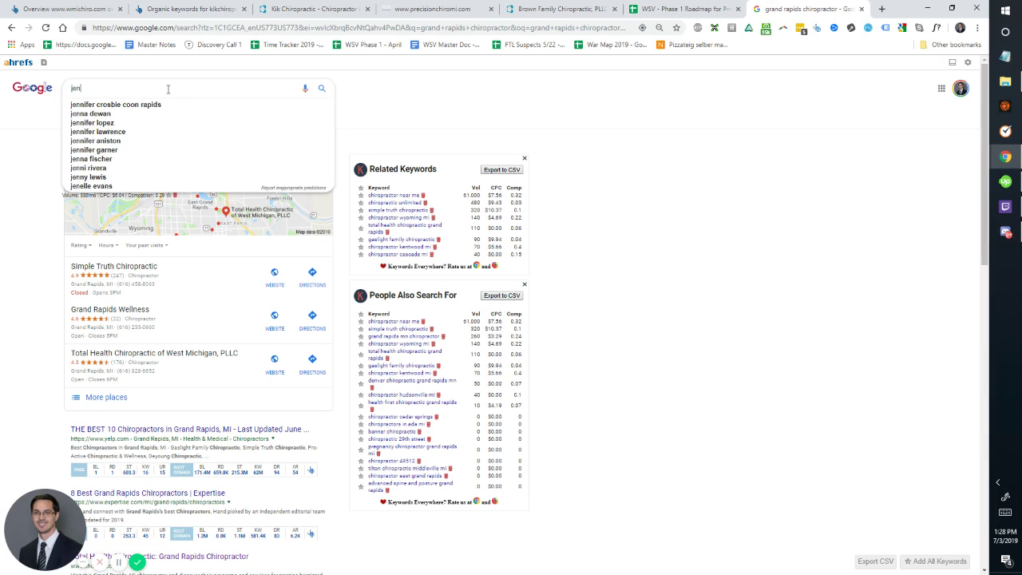
type("ison chiropr")
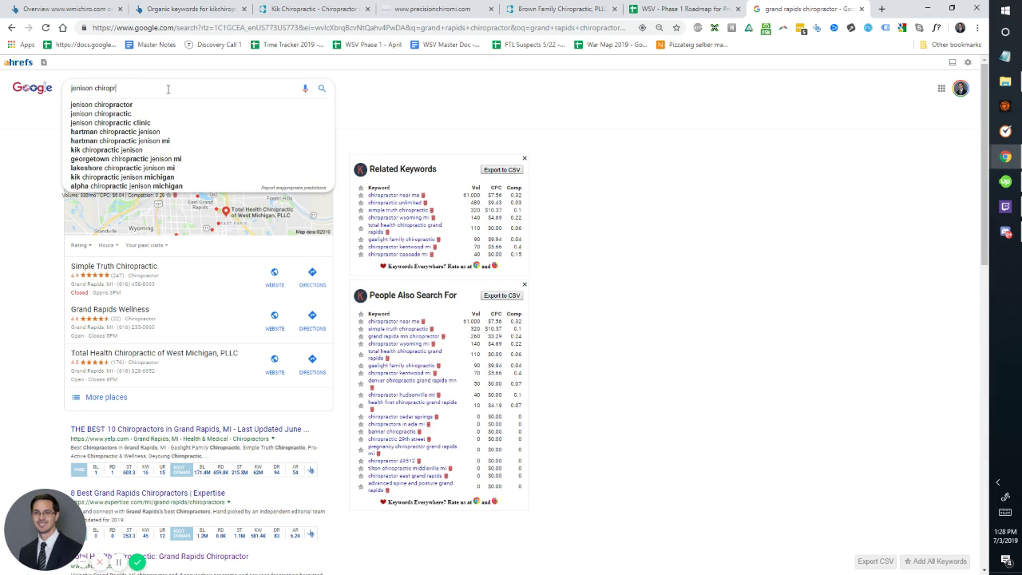
type("actor")
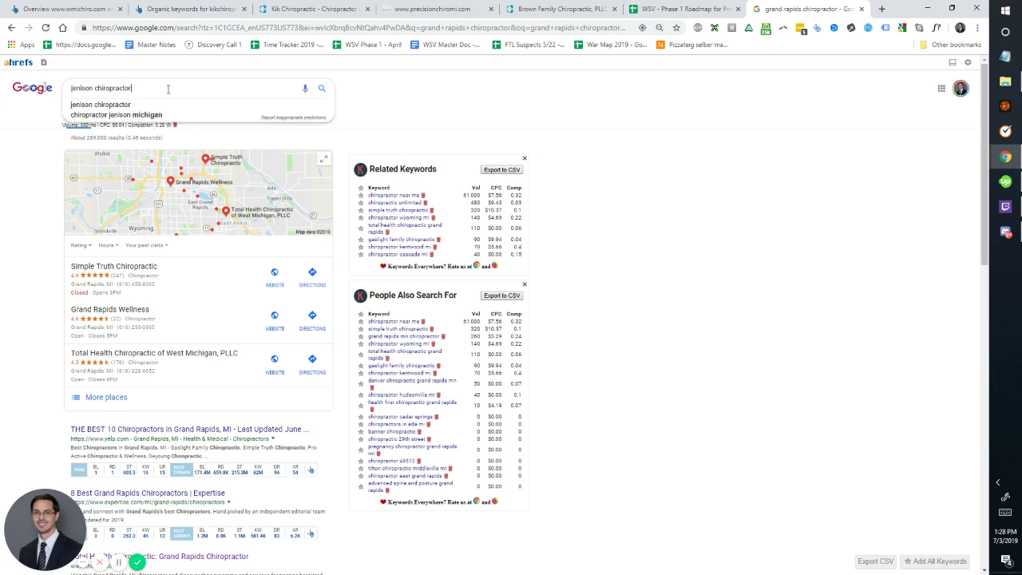
key("Return")
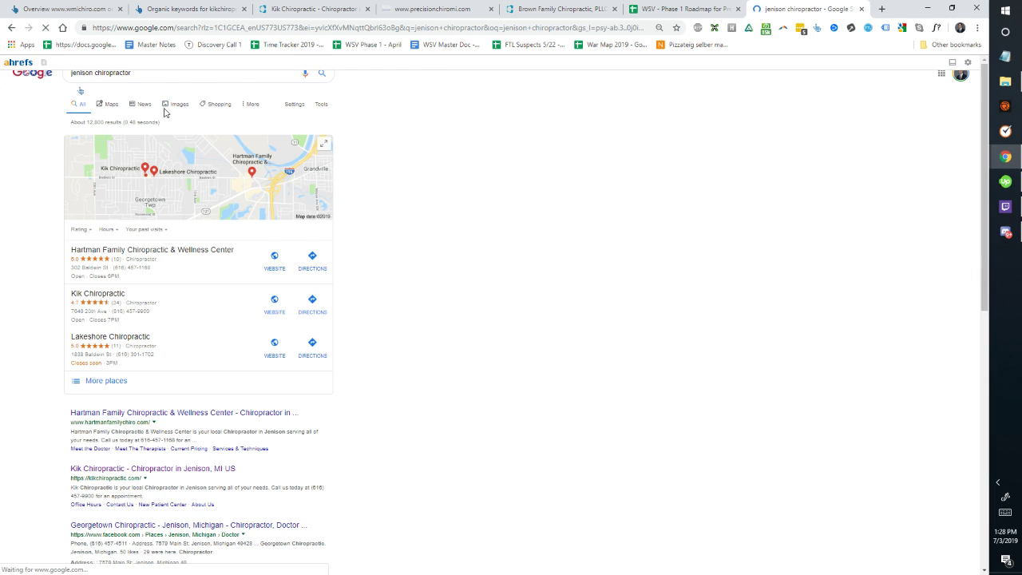
scroll(139, 135, "down", 2)
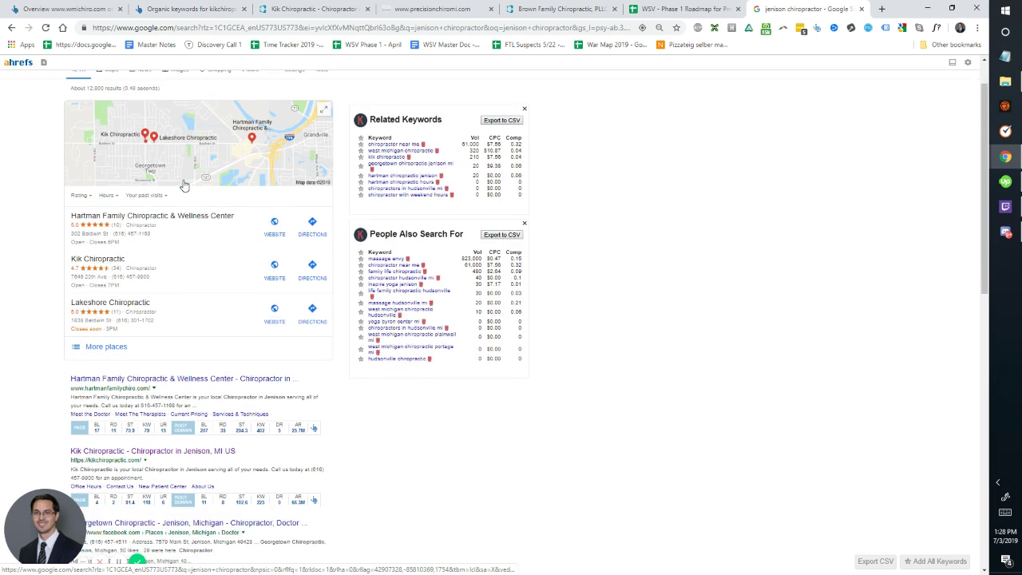
scroll(181, 187, "up", 2)
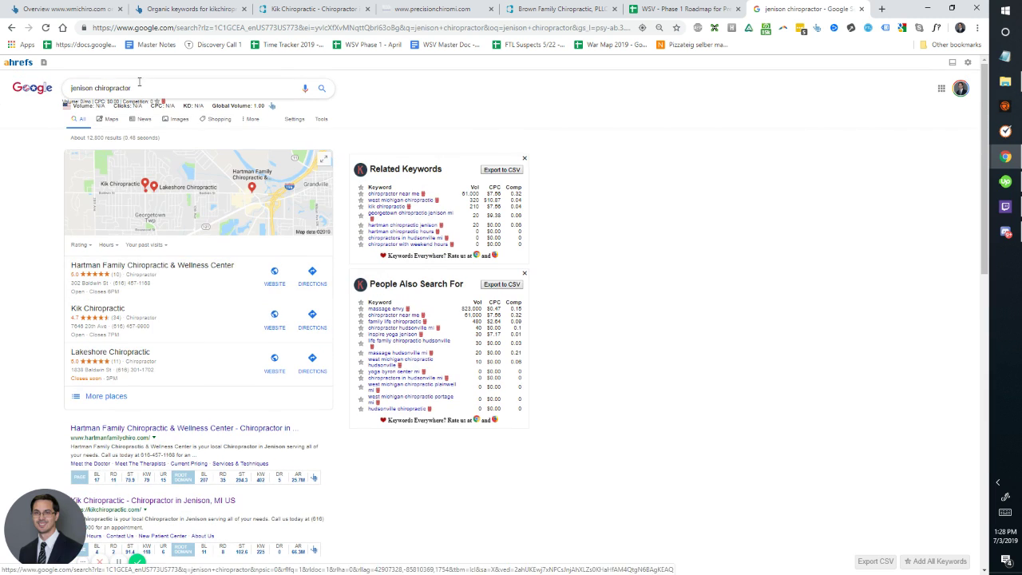
Step: Refine the Google search to "jenison mi chiropractor"
left_click(91, 87)
type("mi")
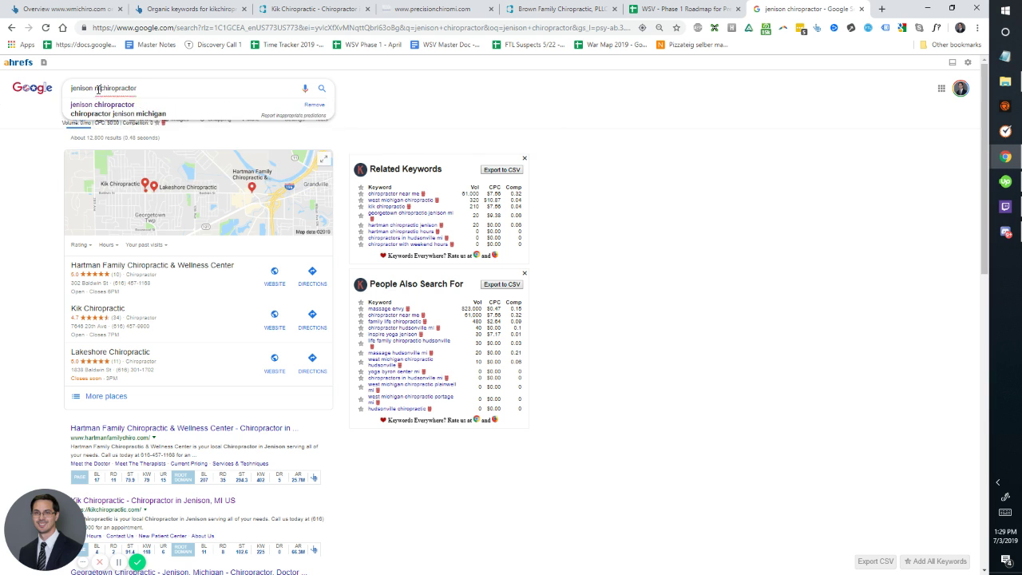
key("Return")
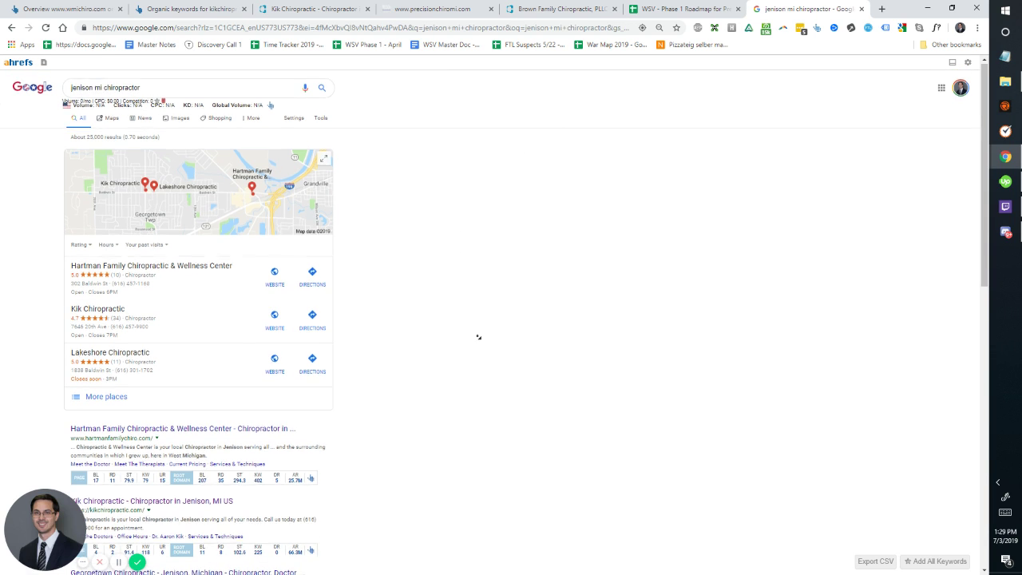
Step: Check the related searches, open "west michigan chiropractic" and review its results
scroll(478, 337, "down", 15)
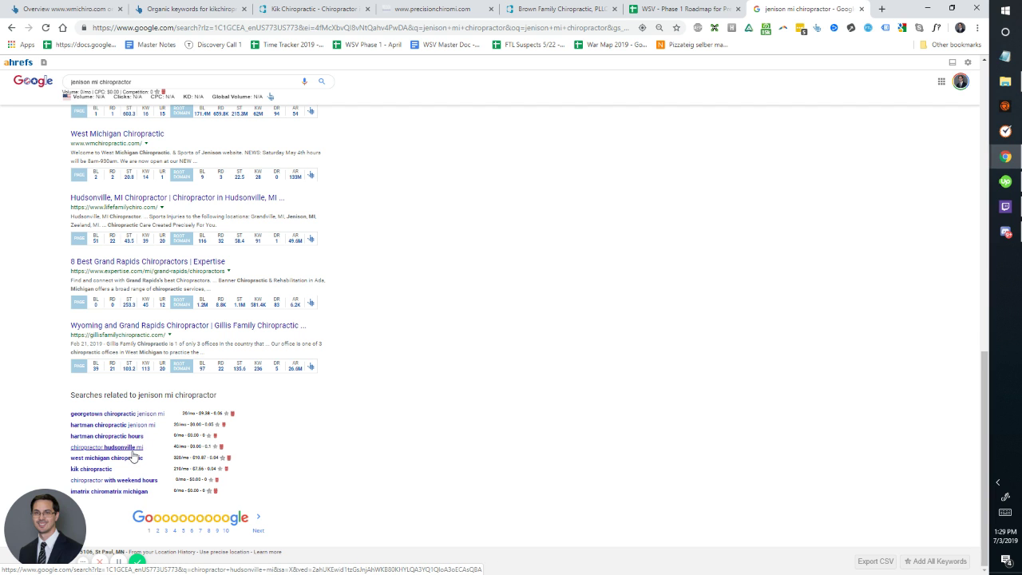
scroll(226, 423, "up", 15)
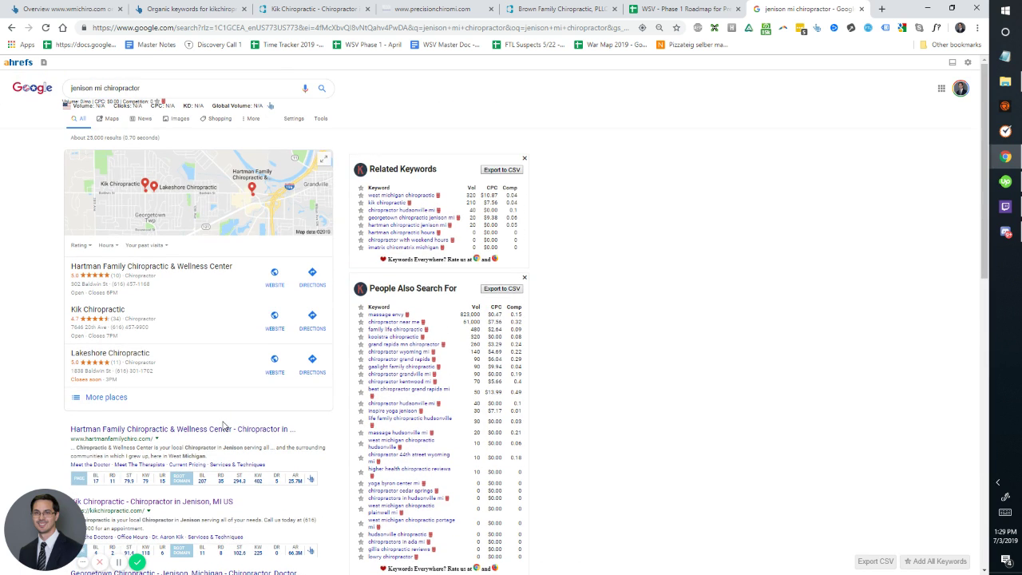
scroll(224, 417, "down", 15)
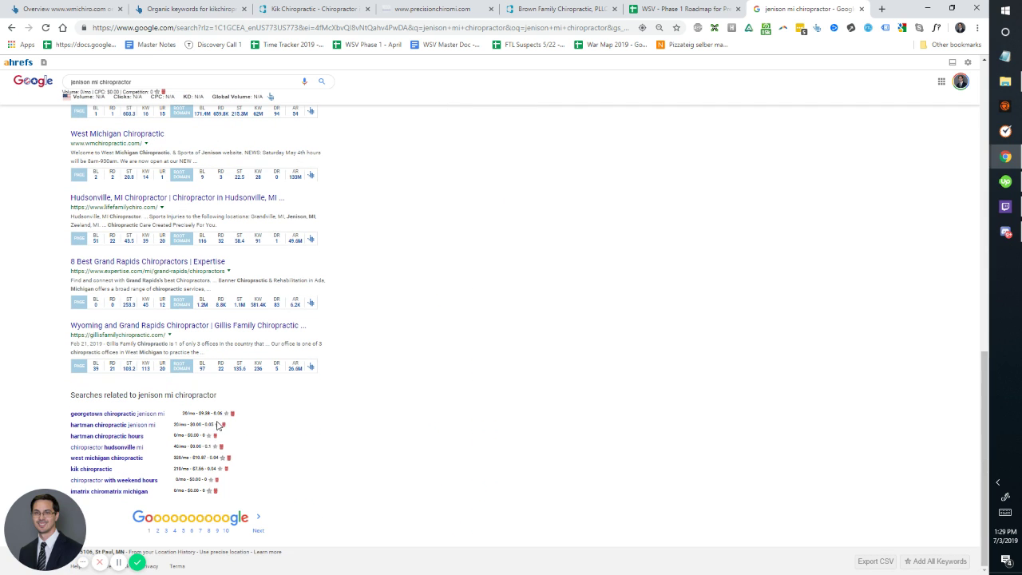
left_click(134, 459)
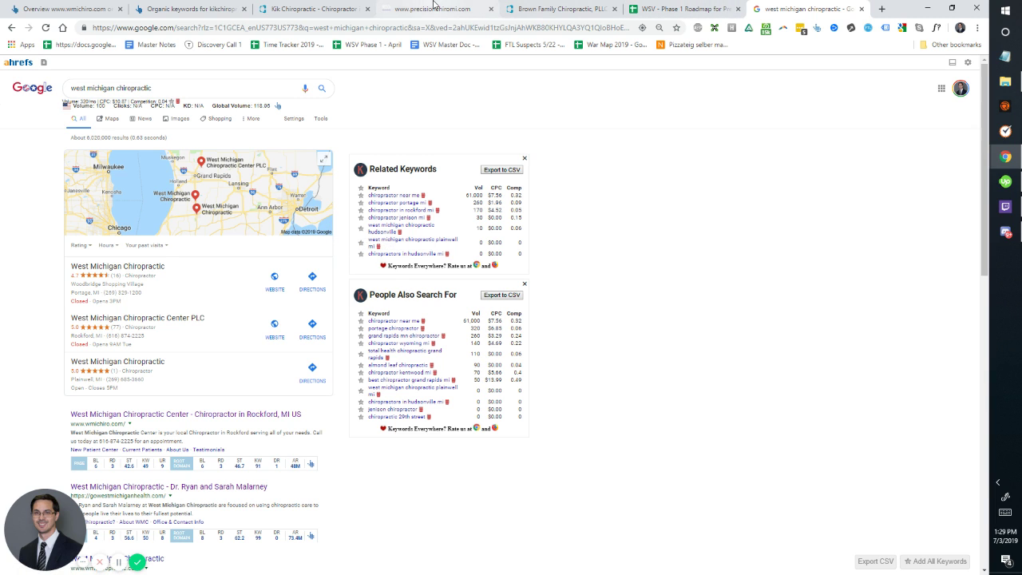
scroll(185, 210, "down", 5)
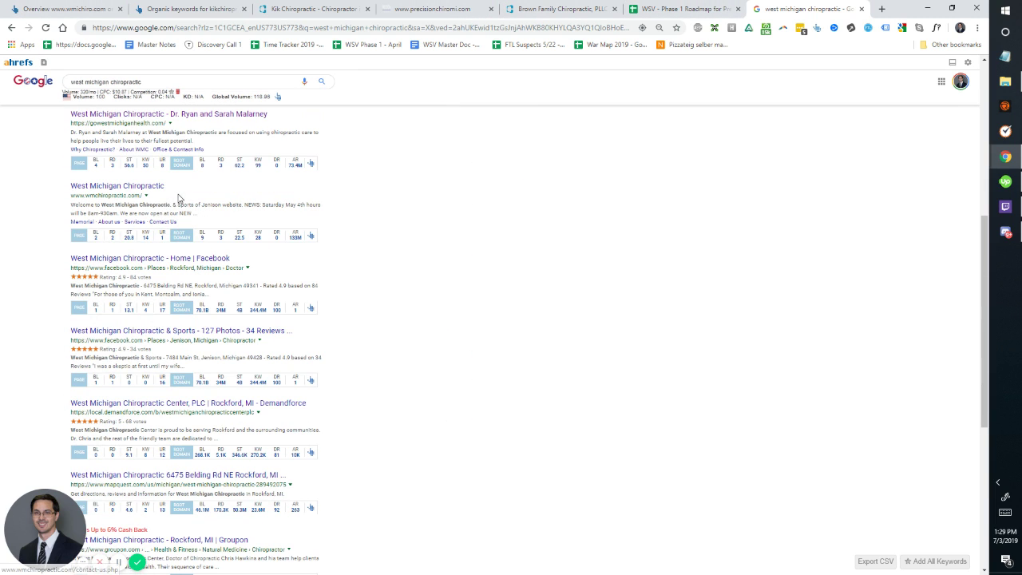
Step: Switch to the Kik Chiropractic homepage and review its appointment form, welcome text, keyword paragraph, featured services and testimonials
left_click(263, 8)
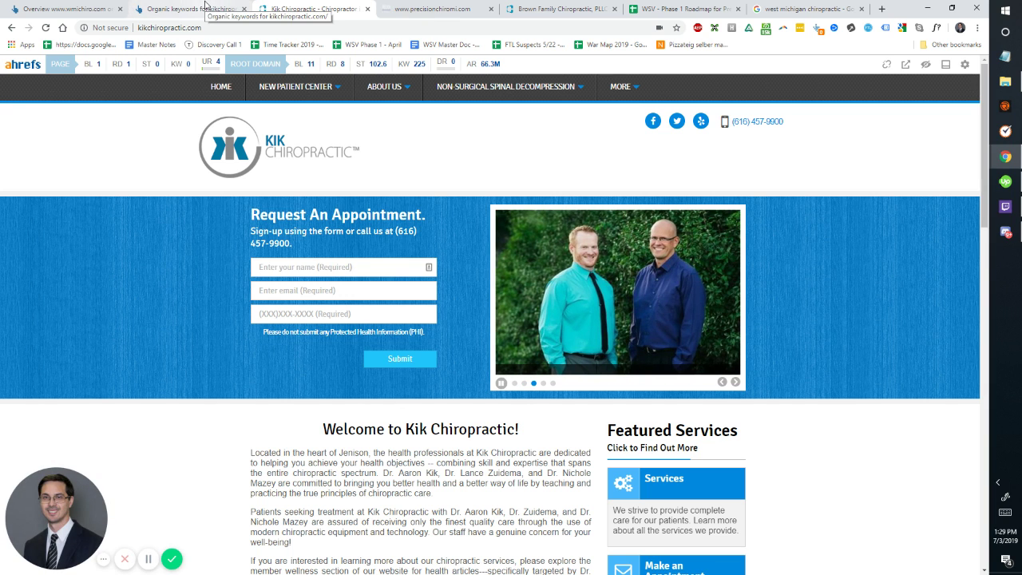
left_click_drag(254, 239, 249, 222)
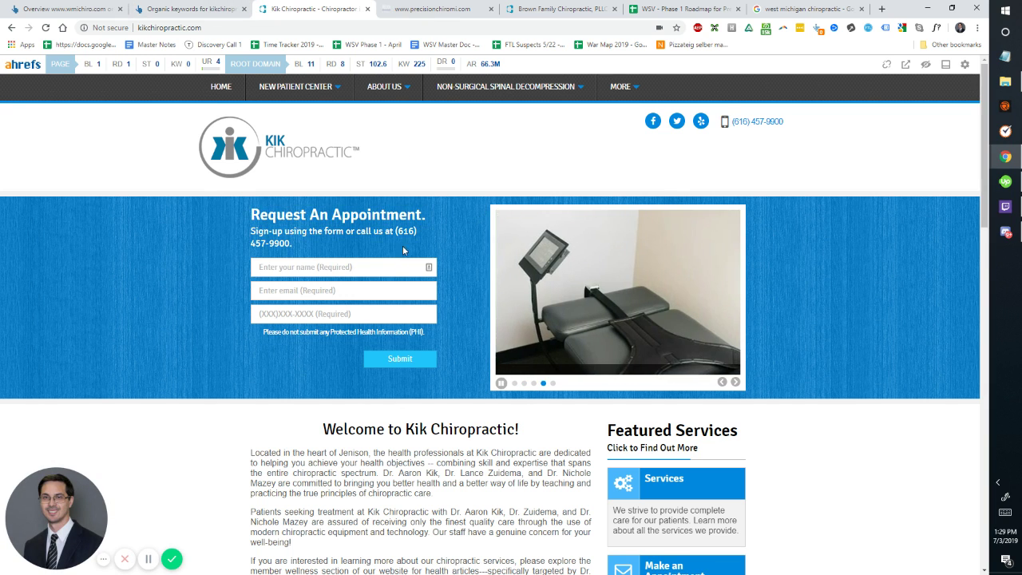
scroll(403, 244, "down", 2)
scroll(407, 239, "up", 2)
scroll(507, 274, "down", 5)
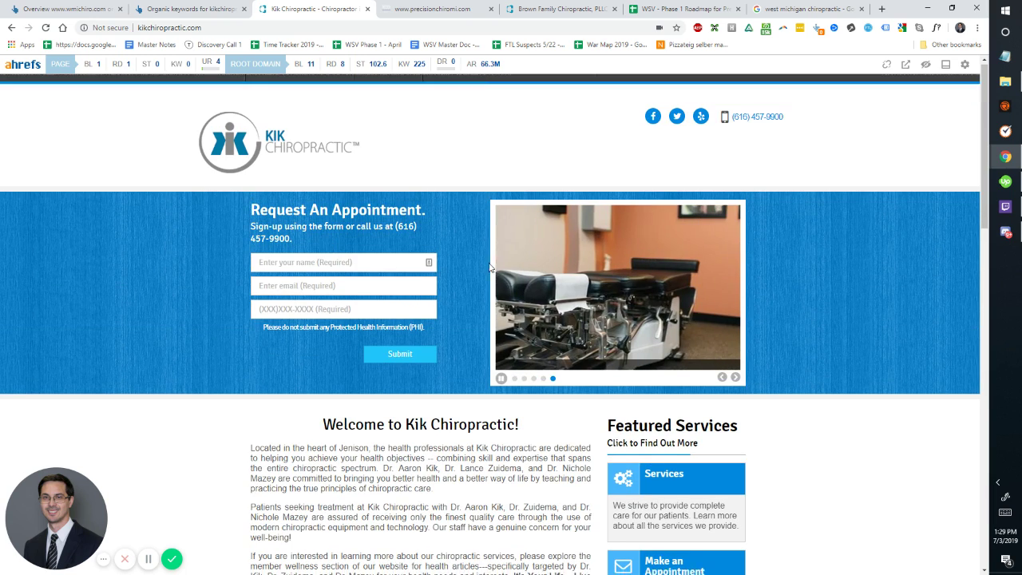
scroll(507, 275, "down", 1)
scroll(506, 275, "down", 8)
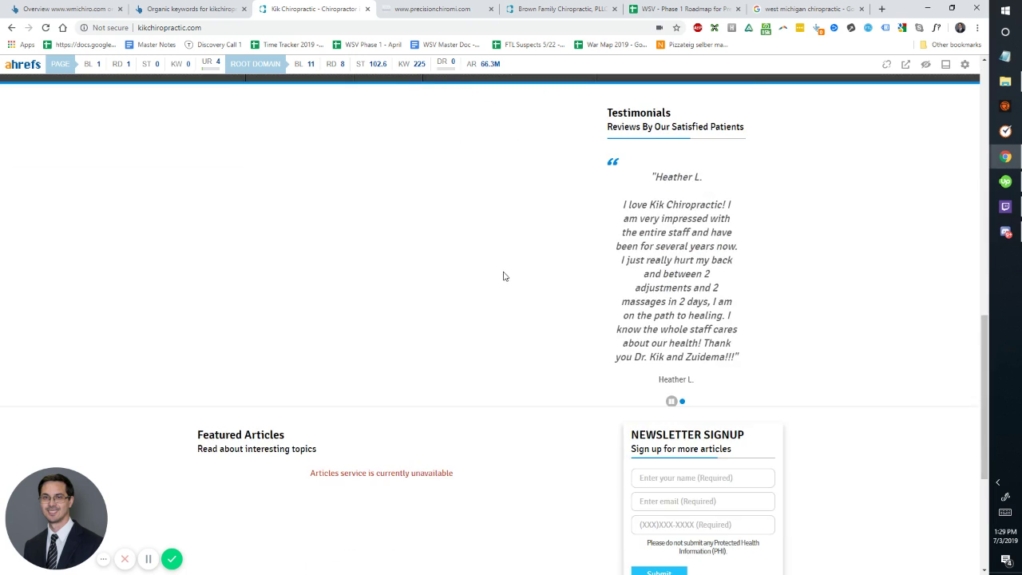
scroll(503, 272, "up", 14)
scroll(509, 271, "down", 14)
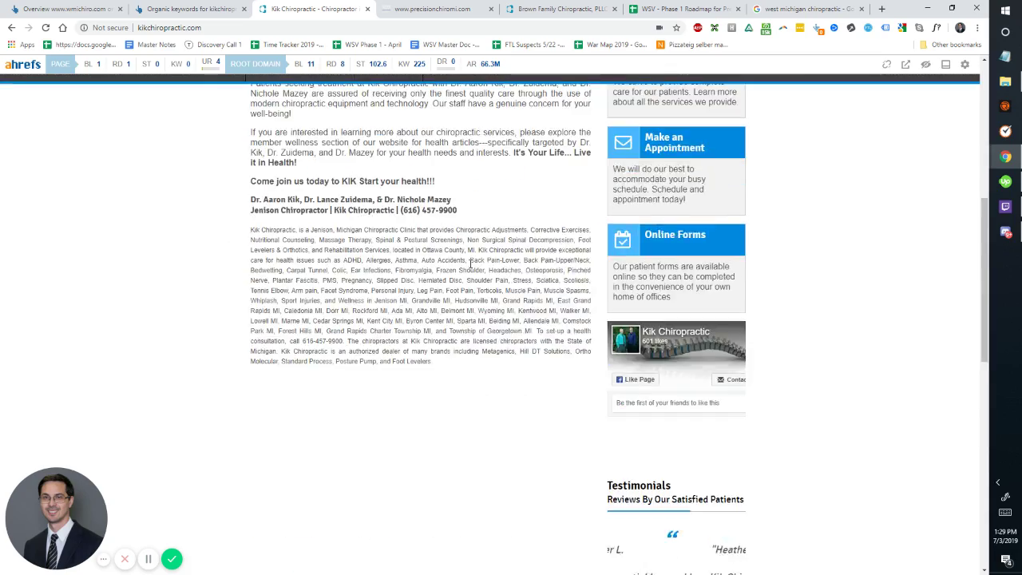
scroll(458, 258, "up", 4)
scroll(471, 247, "up", 6)
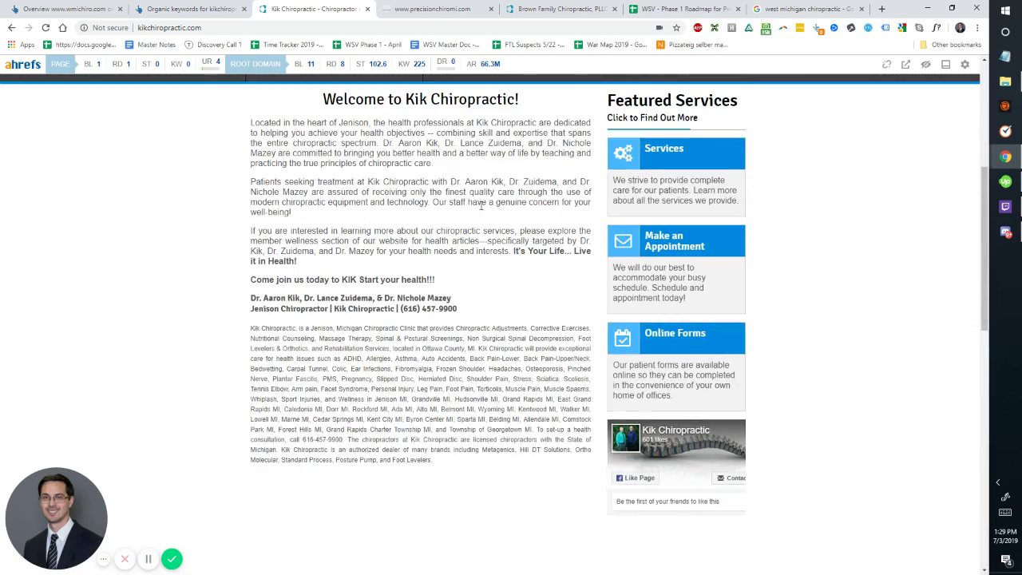
scroll(480, 212, "down", 3)
scroll(494, 229, "up", 5)
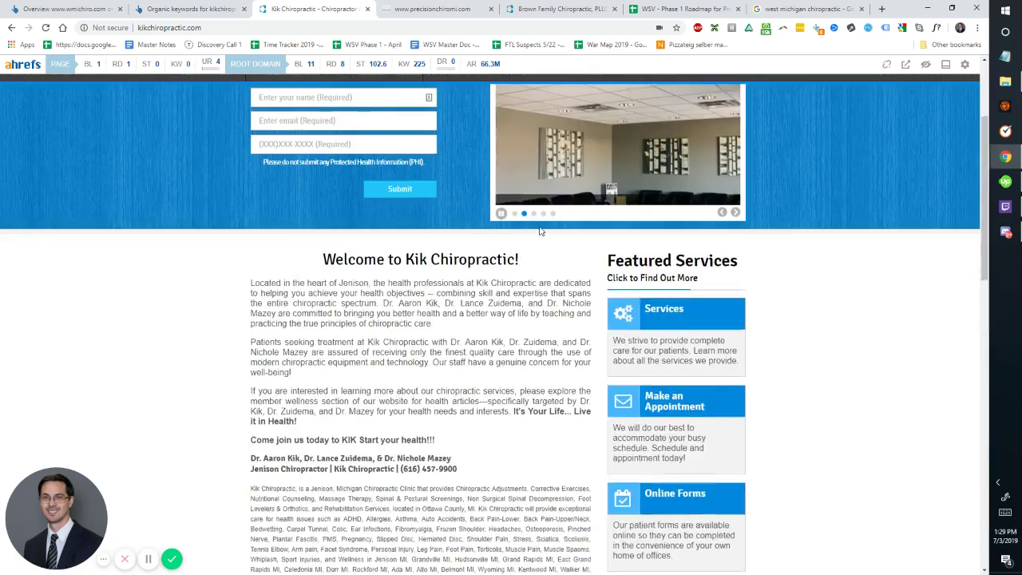
Step: Check the homepage's navigation submenus and open the Services & Techniques page in a new tab, switching to it
mouse_move(392, 91)
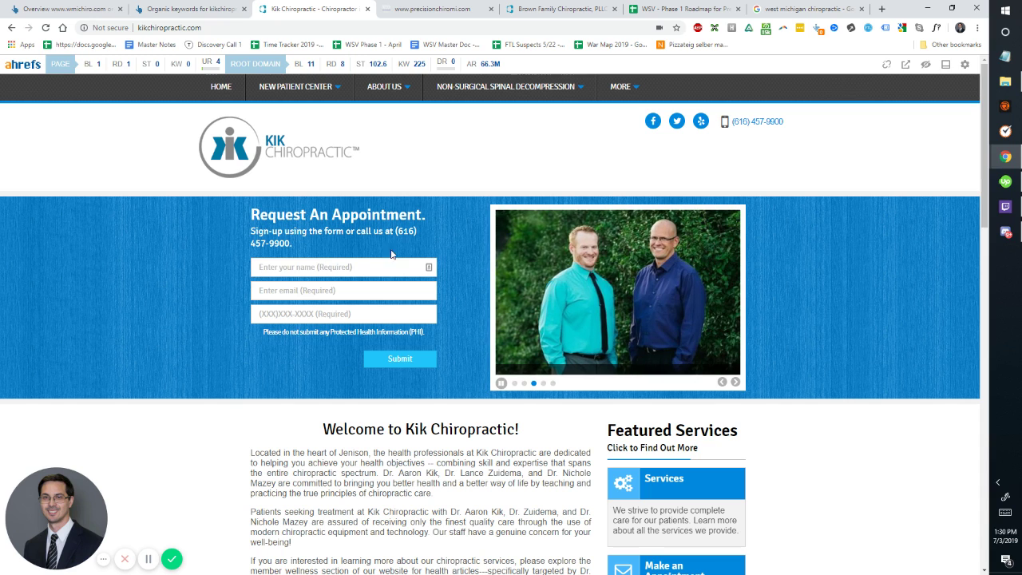
mouse_move(445, 87)
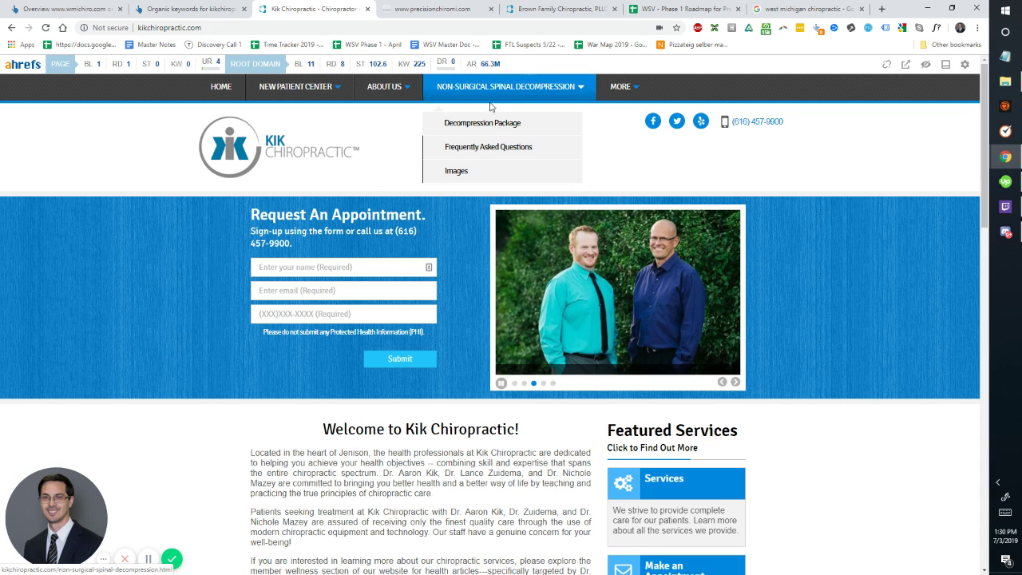
mouse_move(304, 89)
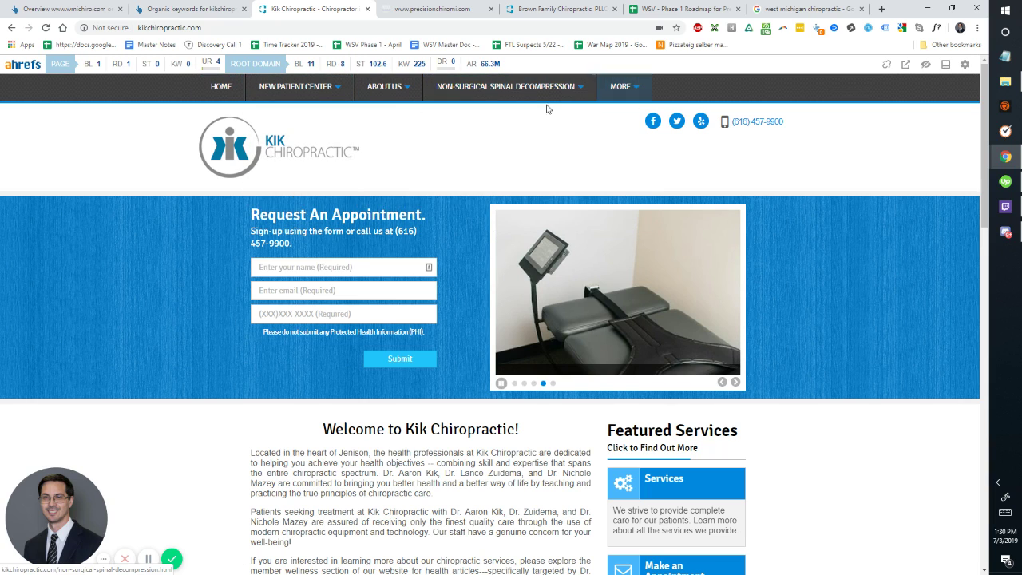
mouse_move(533, 97)
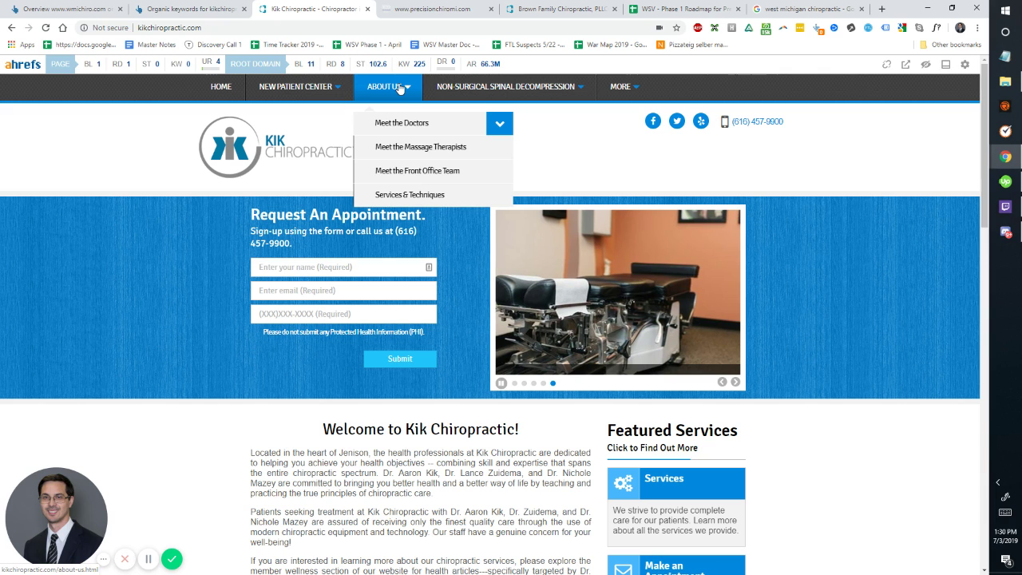
middle_click(420, 201)
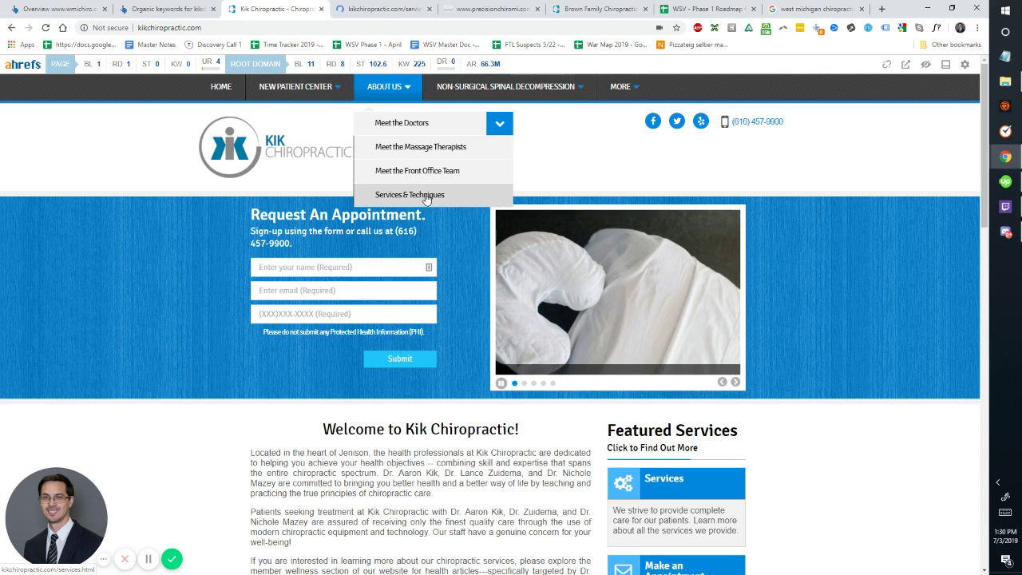
left_click(388, 7)
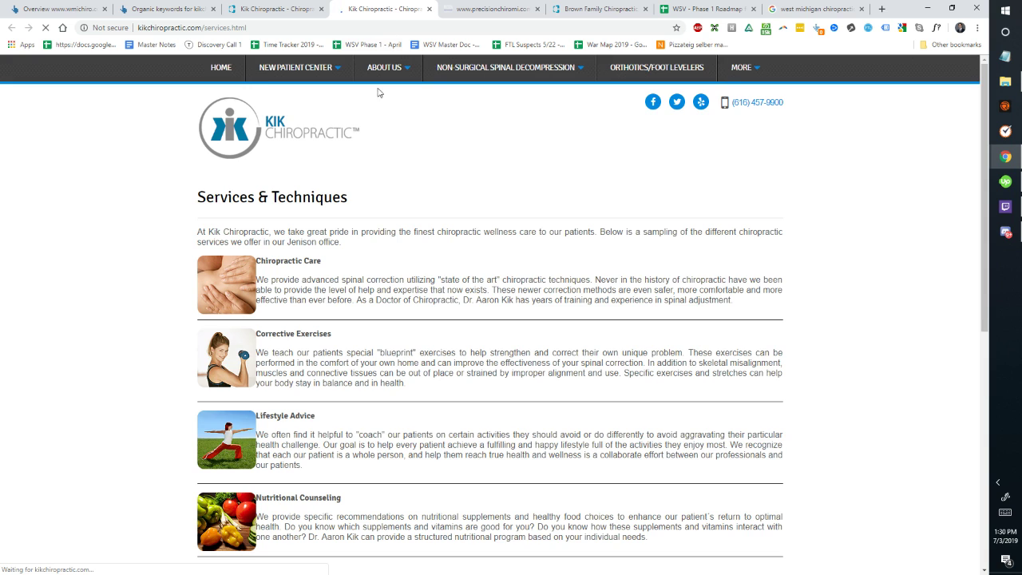
Step: Examine the Services & Techniques page, highlighting the Chiropractic Care section's text
scroll(342, 167, "down", 2)
left_click_drag(283, 123, 305, 122)
left_click(315, 132)
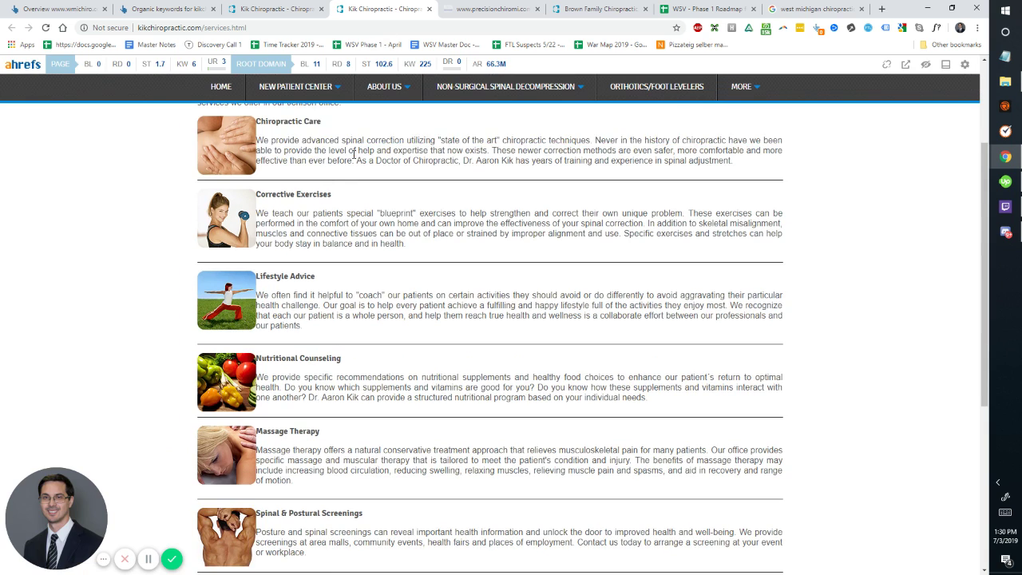
scroll(294, 238, "up", 2)
triple_click(277, 198)
left_click(418, 236)
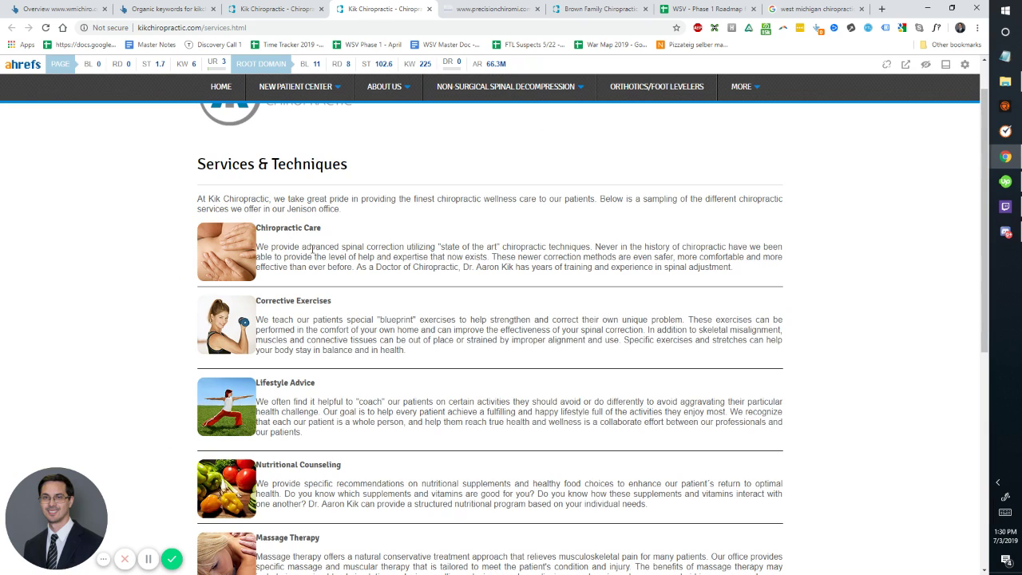
left_click_drag(263, 228, 533, 280)
left_click(532, 281)
scroll(313, 248, "up", 1)
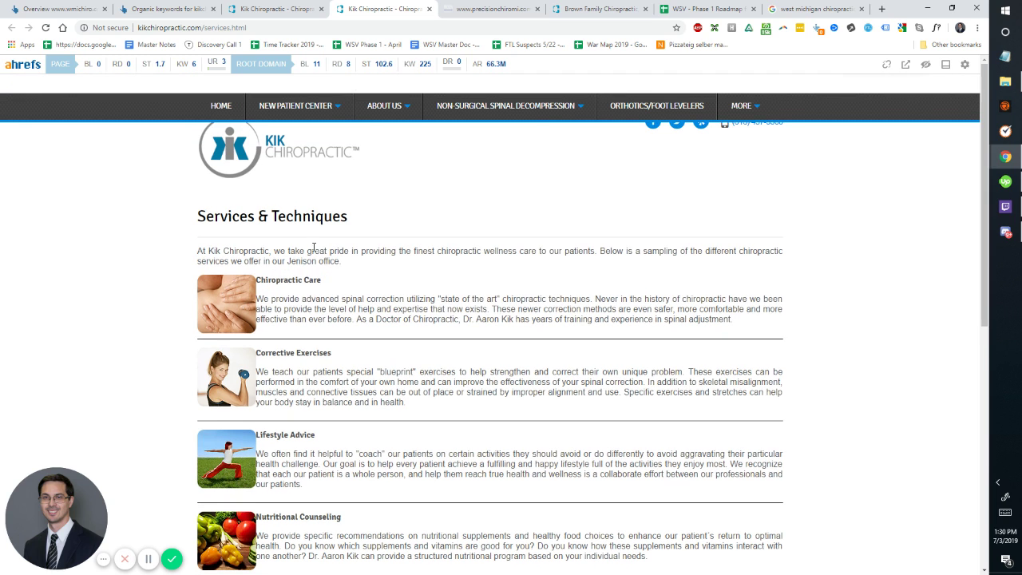
Step: Highlight the "Services & Techniques" page heading to examine its wording, including the word "Services" on its own
mouse_move(348, 223)
left_mouse_down()
mouse_move(183, 226)
mouse_move(352, 205)
left_mouse_up()
left_click(352, 228)
left_click(209, 216)
left_click(351, 220)
left_click_drag(342, 216, 193, 218)
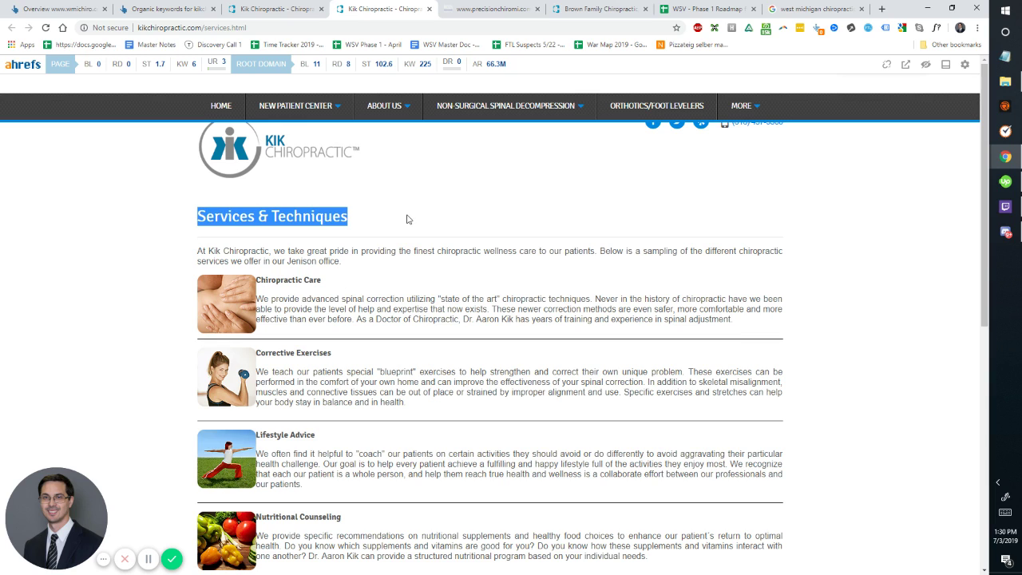
left_click_drag(406, 219, 193, 226)
triple_click(213, 215)
double_click(216, 215)
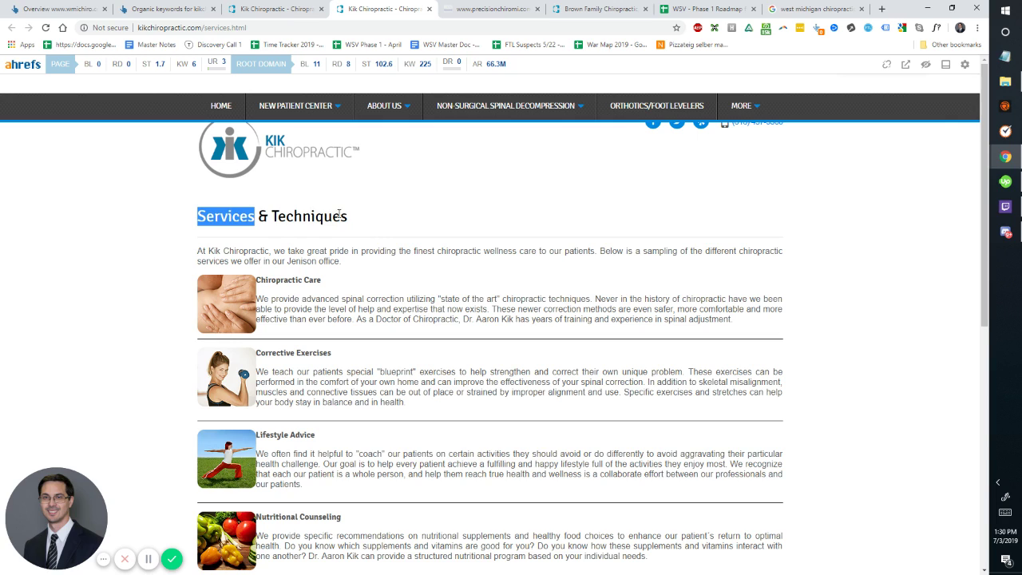
left_click_drag(355, 222, 196, 217)
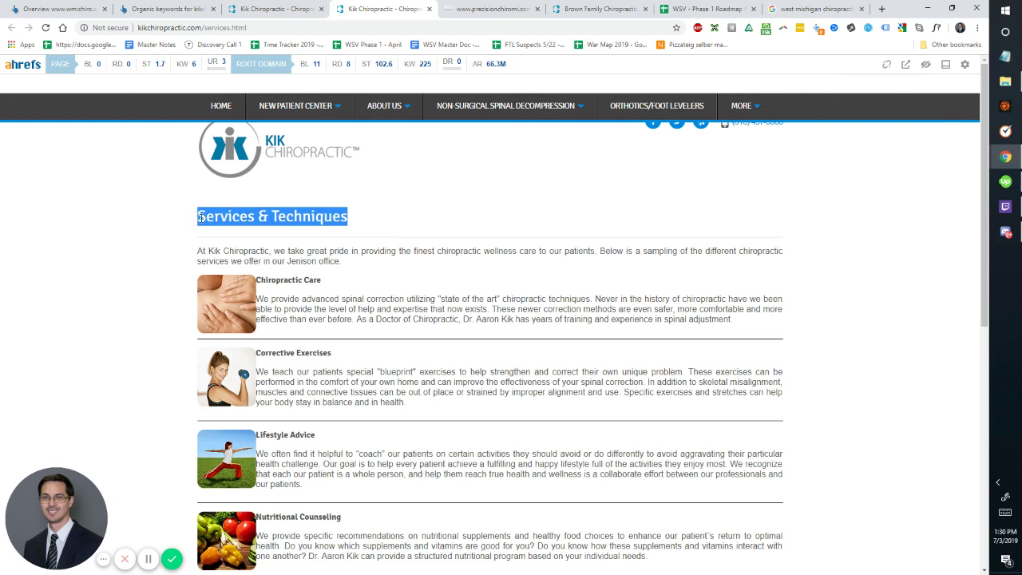
left_click(206, 217)
double_click(207, 216)
left_click(340, 217)
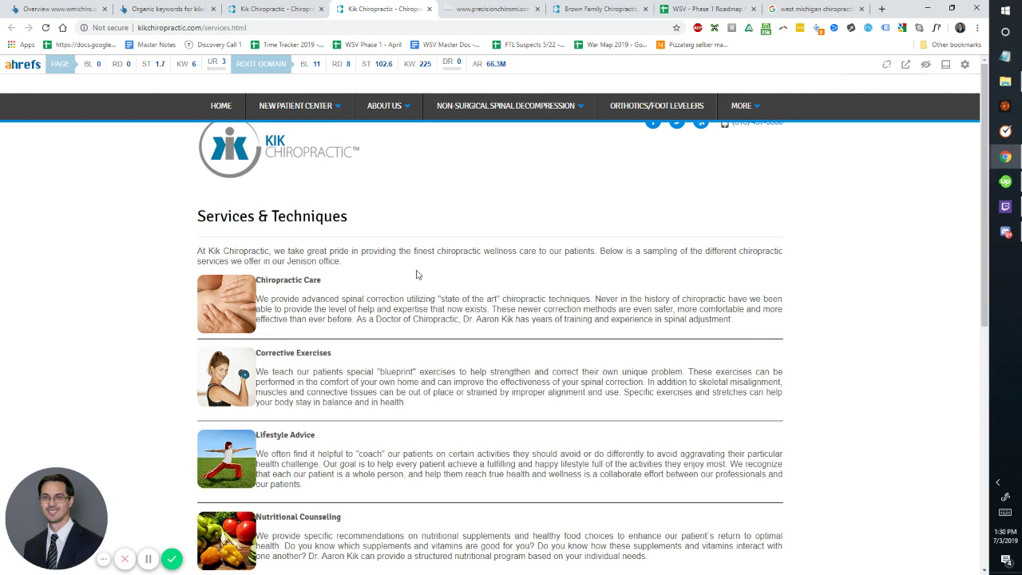
left_click_drag(360, 219, 201, 215)
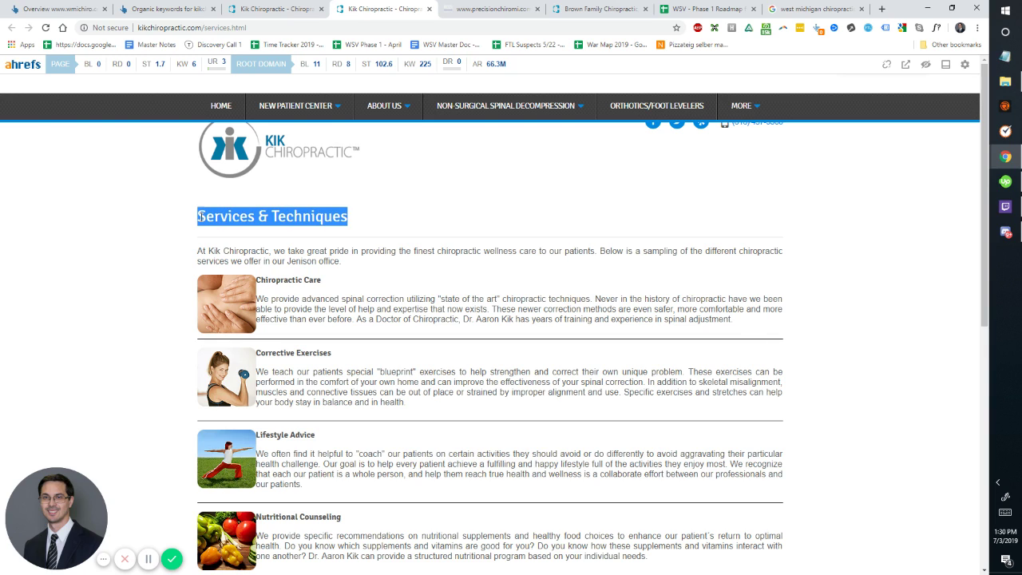
left_click(199, 217)
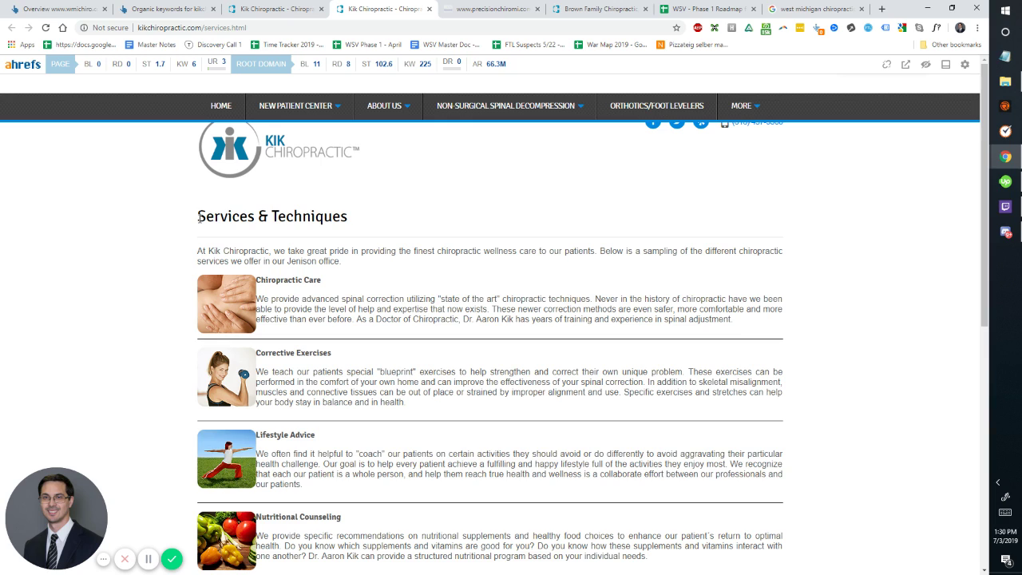
mouse_move(199, 217)
left_mouse_down()
mouse_move(356, 220)
mouse_move(202, 224)
left_mouse_up()
left_click(356, 220)
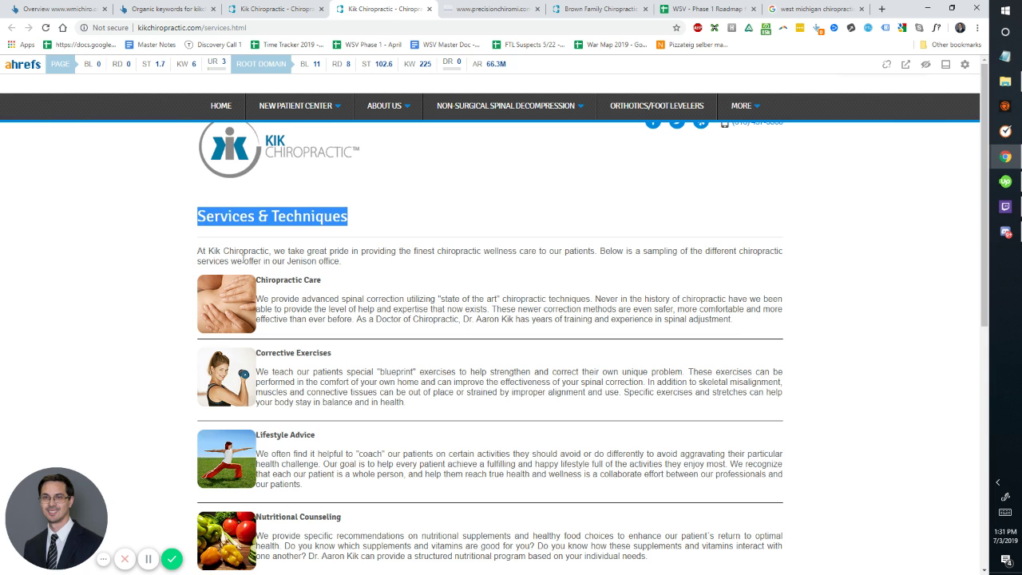
Step: Review the remaining service descriptions and page footer, and check the About Us and New Patient Center navigation entries
scroll(582, 321, "down", 4)
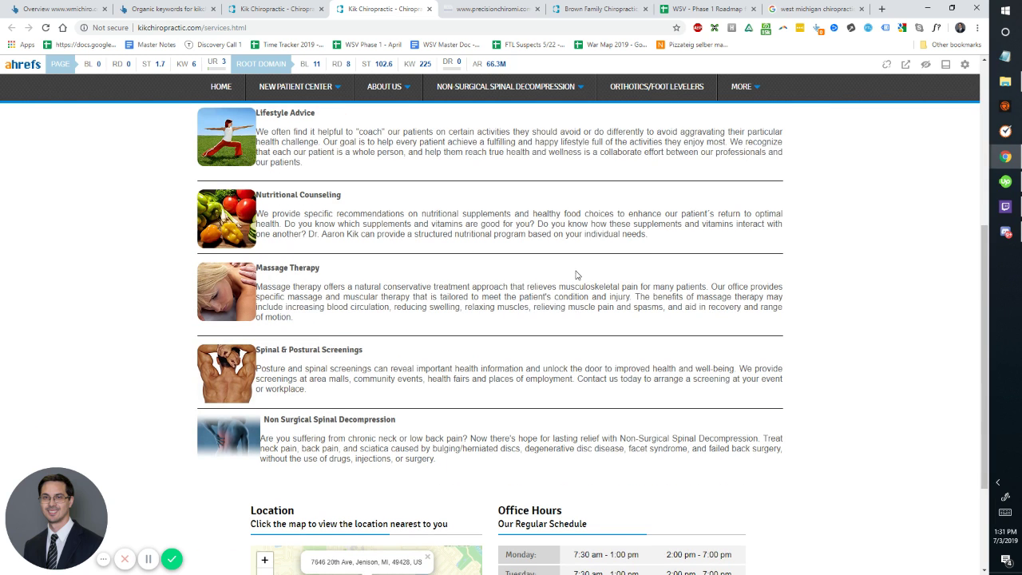
scroll(574, 294, "down", 2)
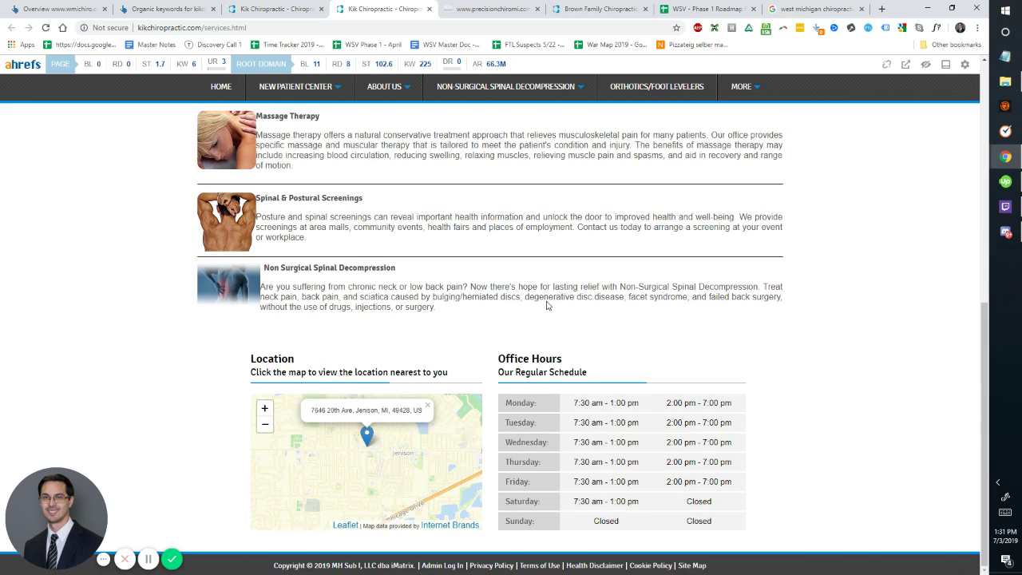
scroll(485, 298, "up", 8)
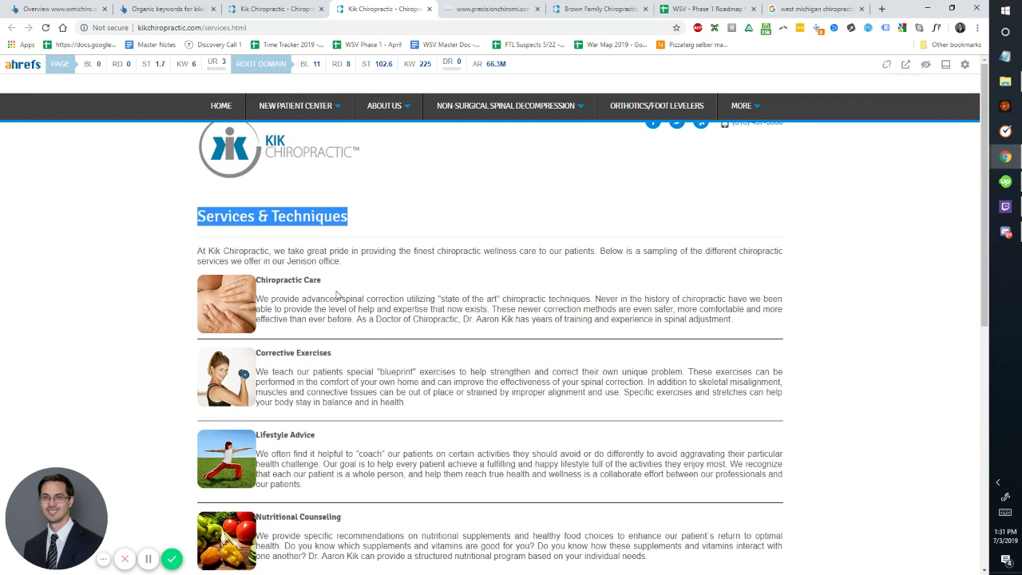
left_click_drag(335, 298, 750, 325)
left_click_drag(384, 216, 192, 216)
left_click(339, 104)
mouse_move(395, 112)
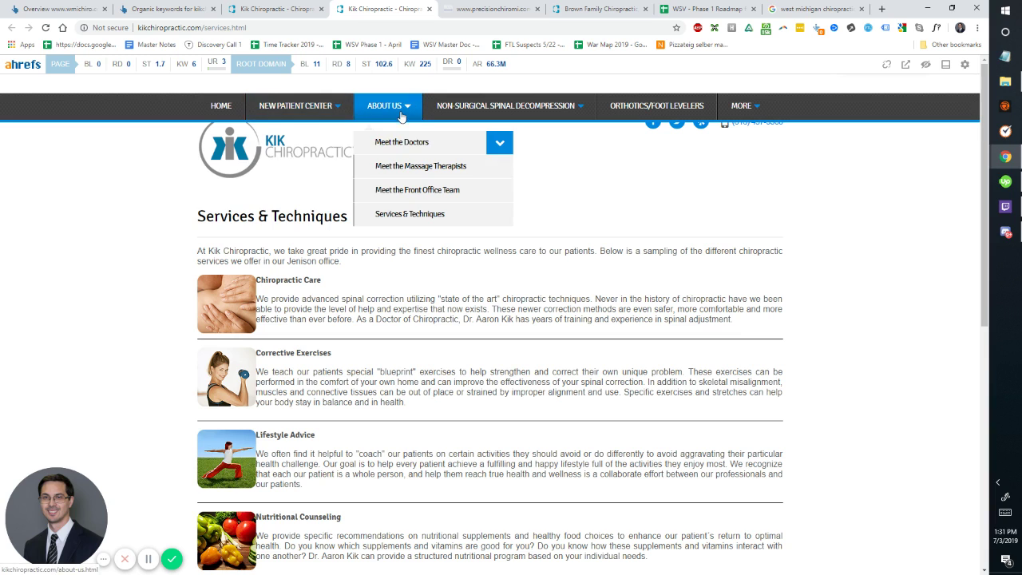
mouse_move(336, 102)
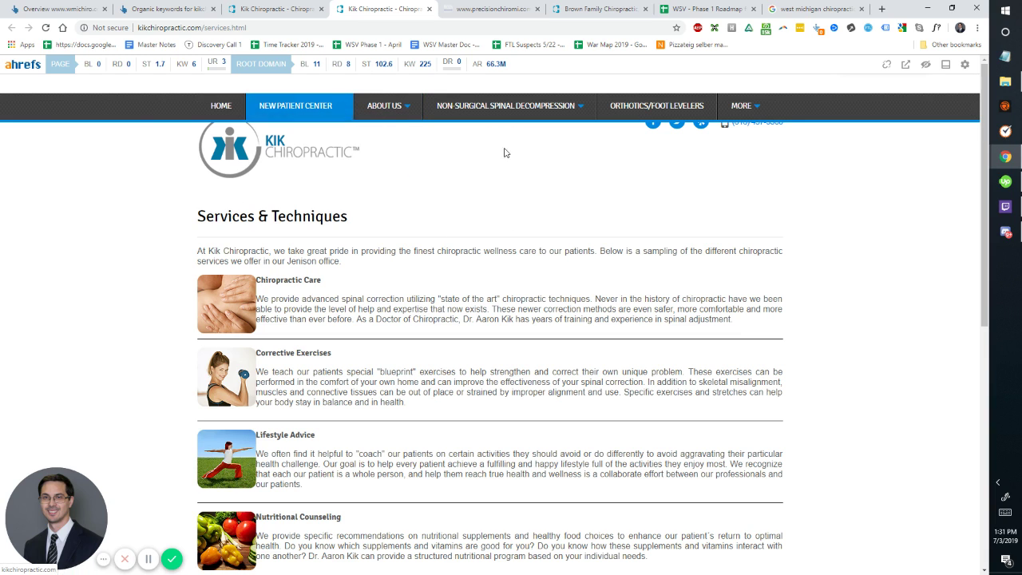
Step: Switch to the WSV Phase 1 Roadmap spreadsheet and select the Worker cell for the site redirects item in the on-page audit
left_click(746, 8)
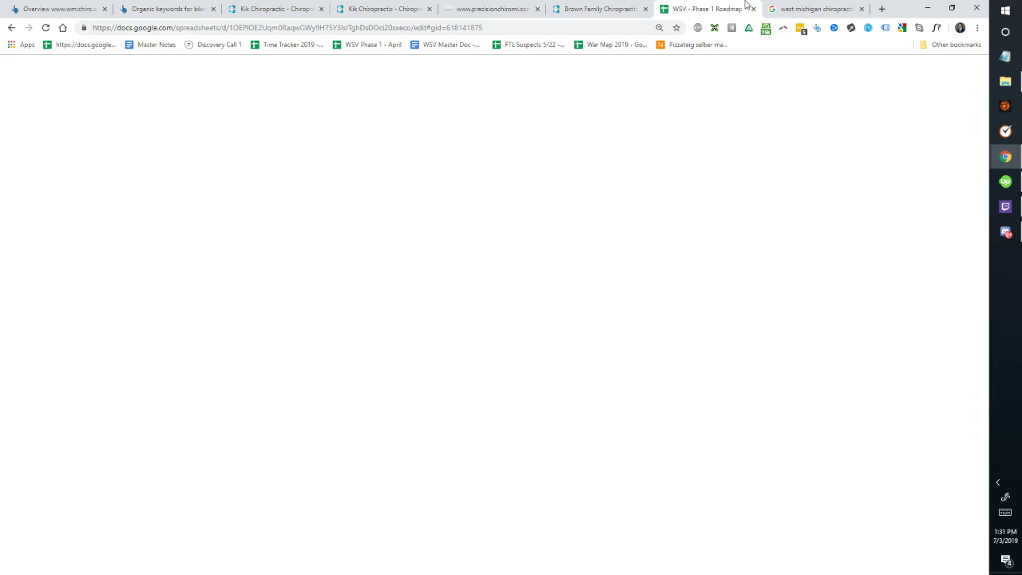
left_click(384, 8)
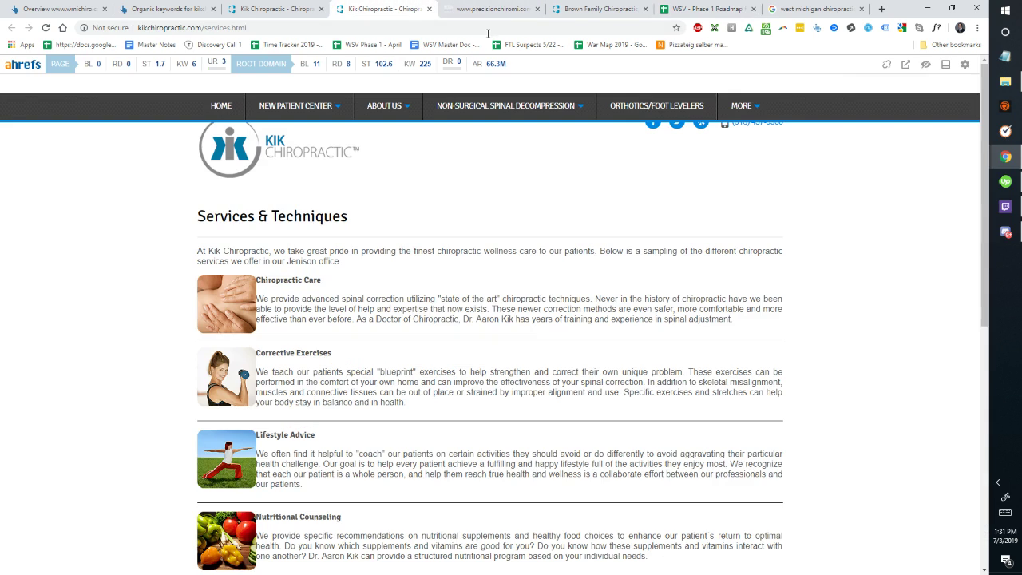
left_click(704, 8)
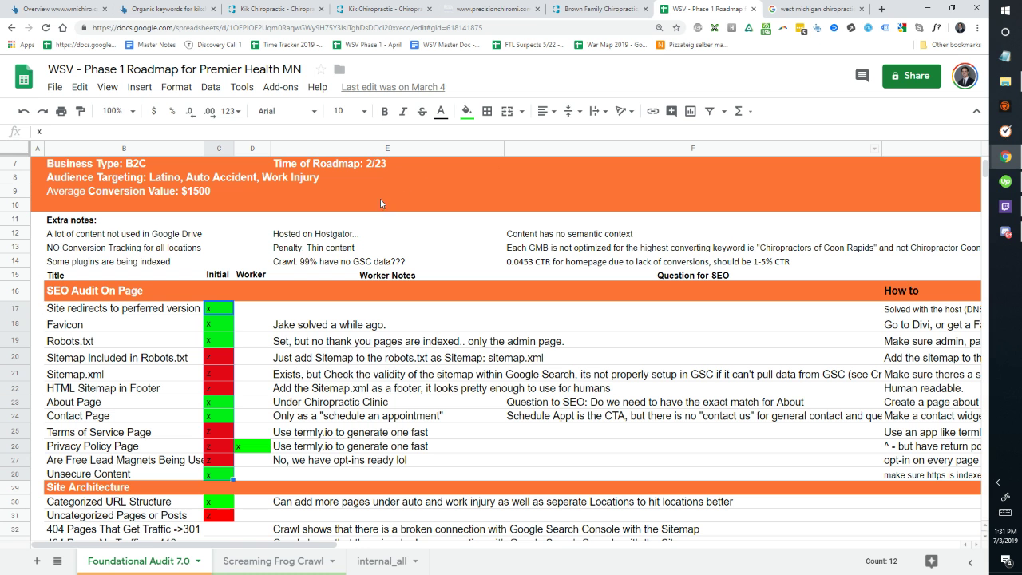
left_click(259, 308)
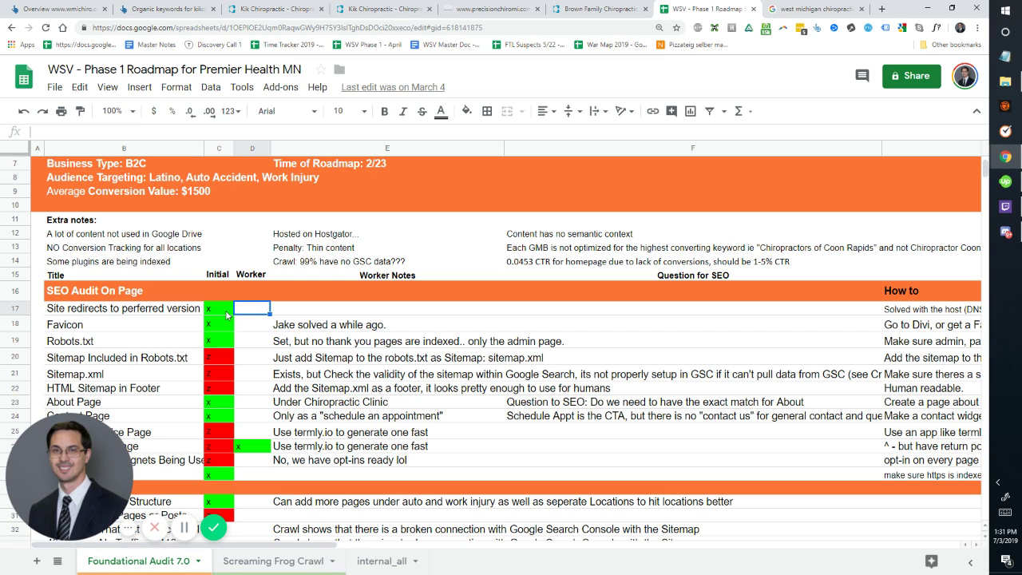
Step: Open the Screaming Frog Crawl sheet and select the Impressions column among the search performance data
left_click(271, 568)
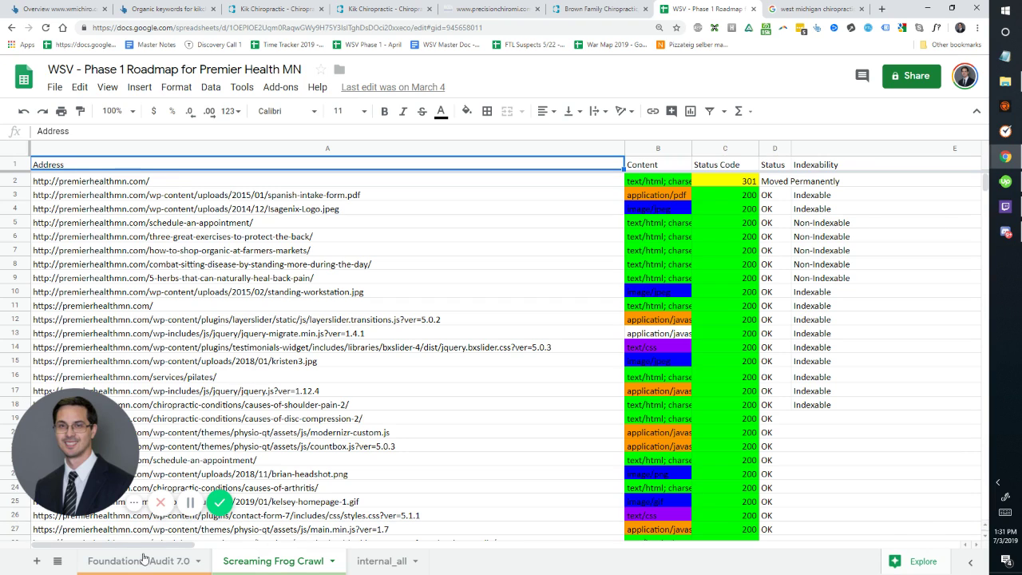
left_click_drag(163, 547, 931, 544)
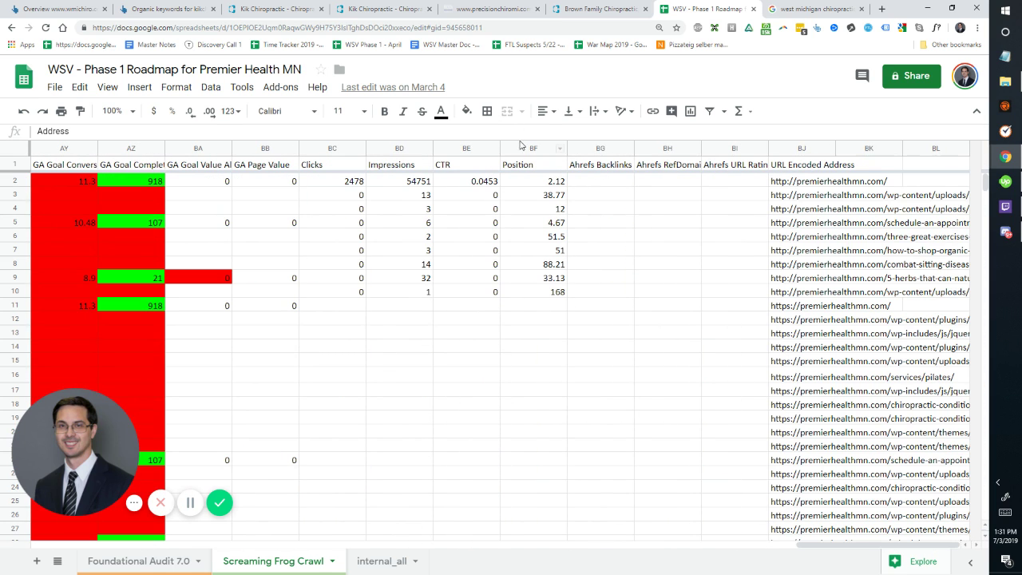
left_click(399, 148)
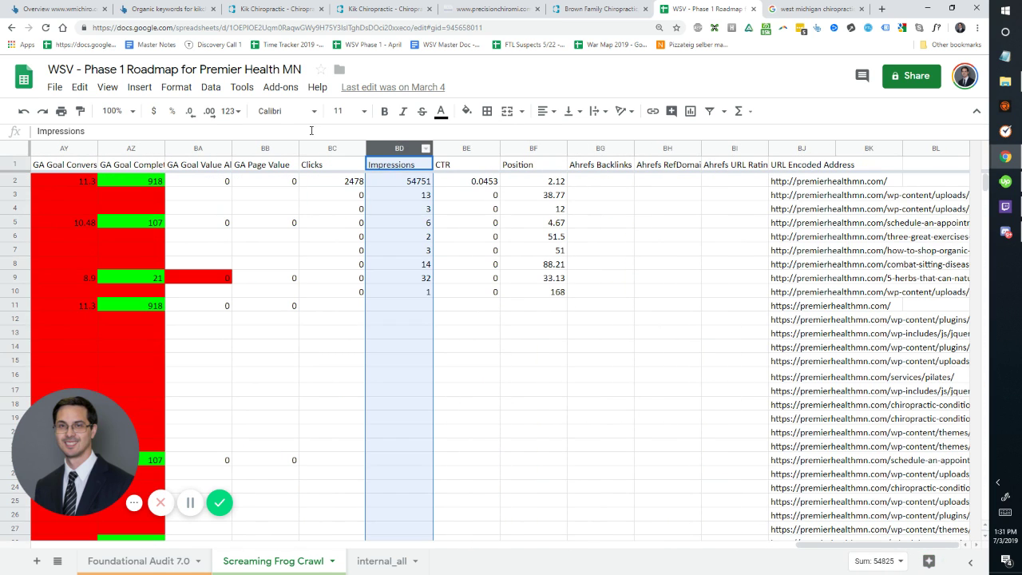
Step: Sort the whole crawl sheet by the Impressions column in descending order (Z to A)
left_click(242, 87)
mouse_move(211, 87)
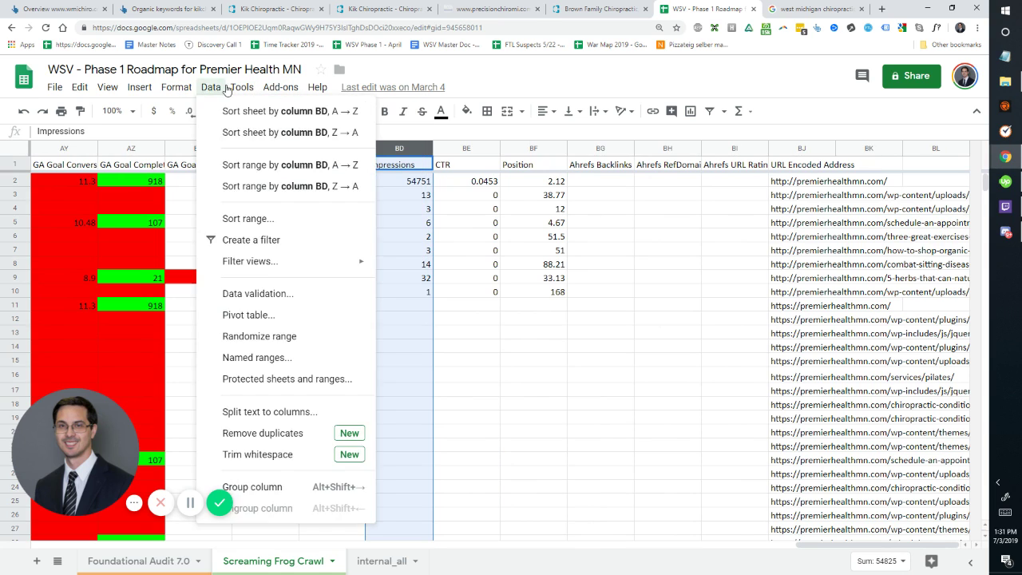
left_click(288, 135)
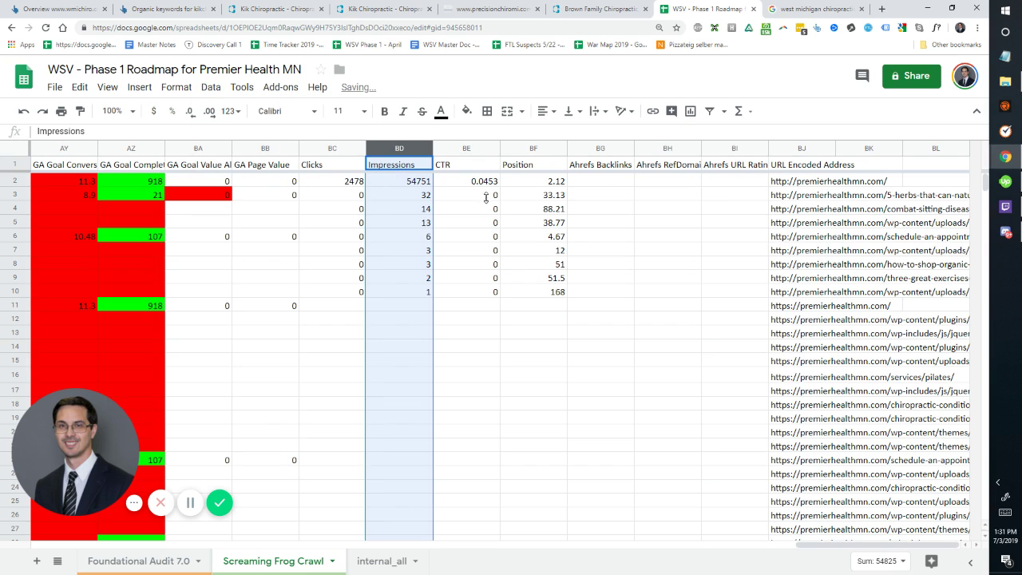
Step: Examine the homepage's impressions and CTR, and compare them with the impressions of the pages in rows 3 to 10
left_click(412, 185)
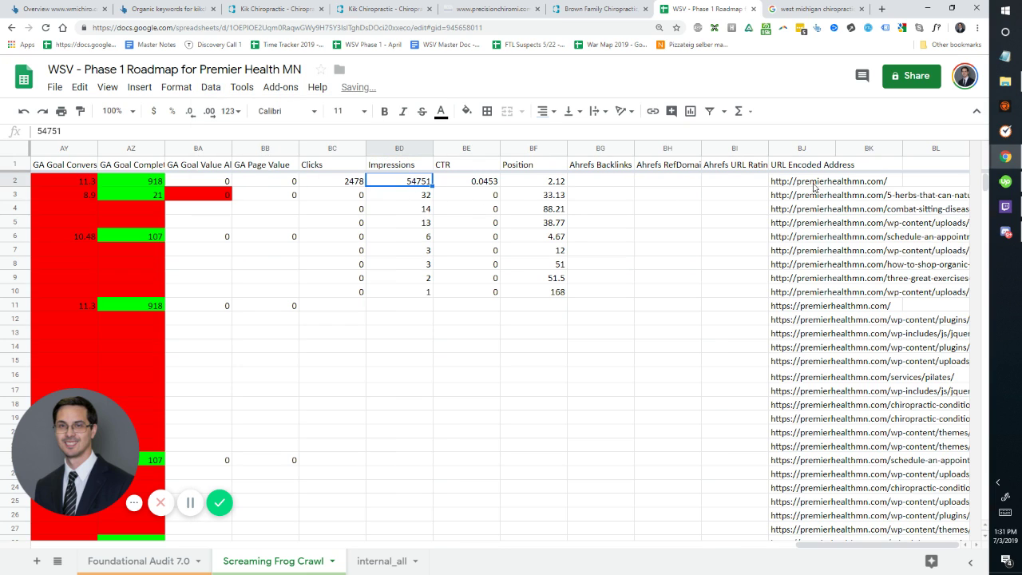
left_click(418, 197)
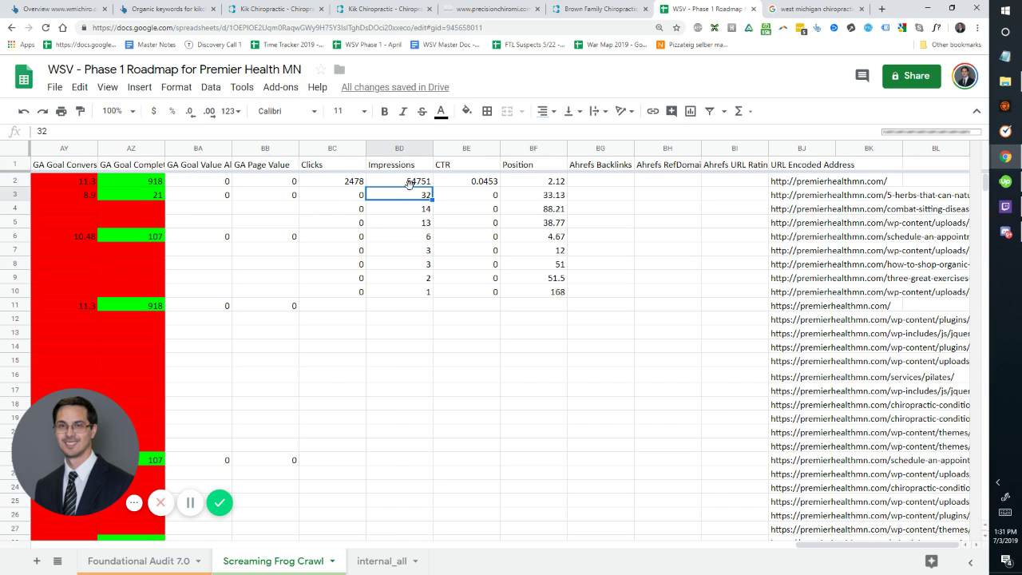
left_click(409, 183)
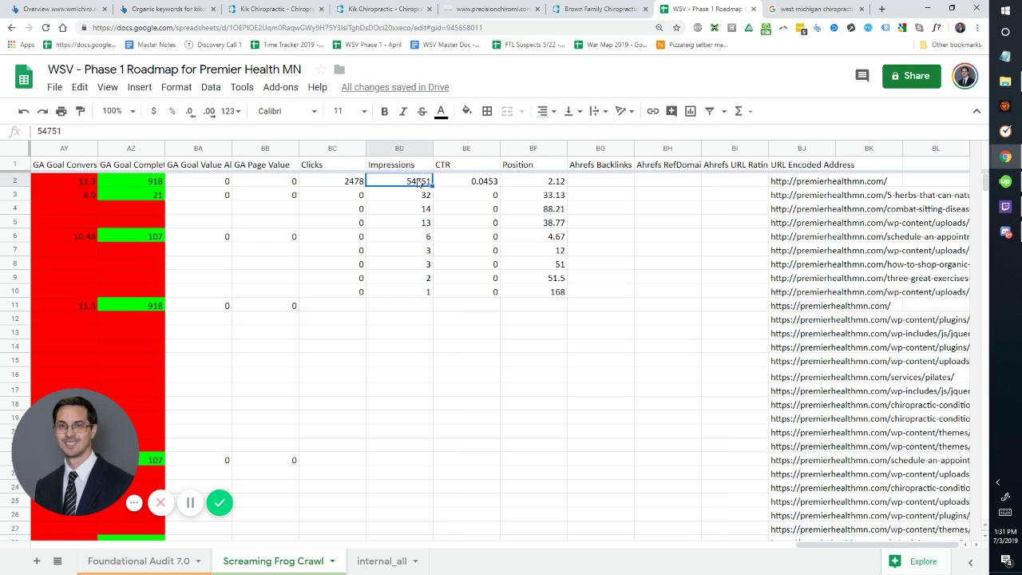
left_click(818, 9)
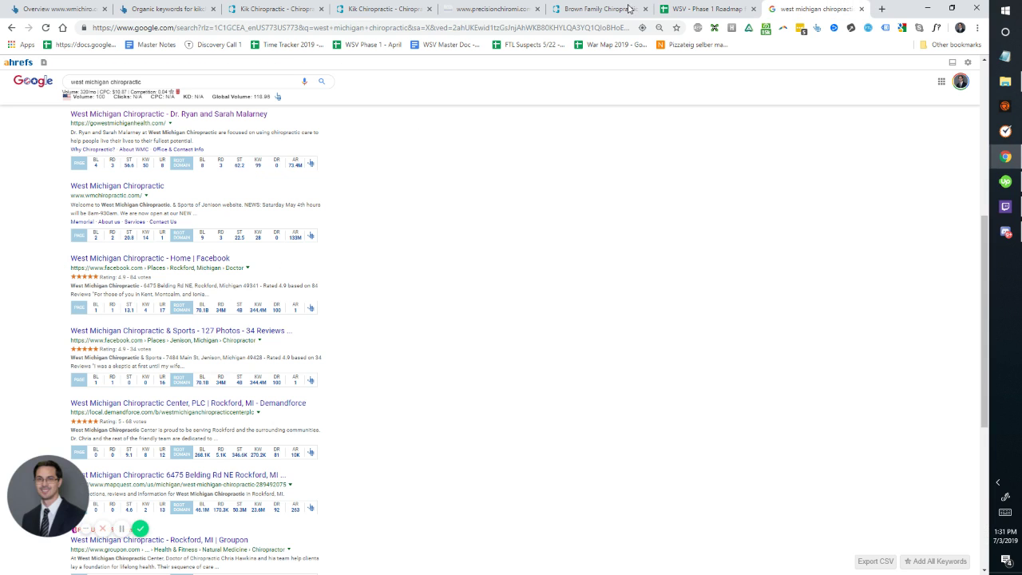
left_click(703, 9)
left_click(441, 181)
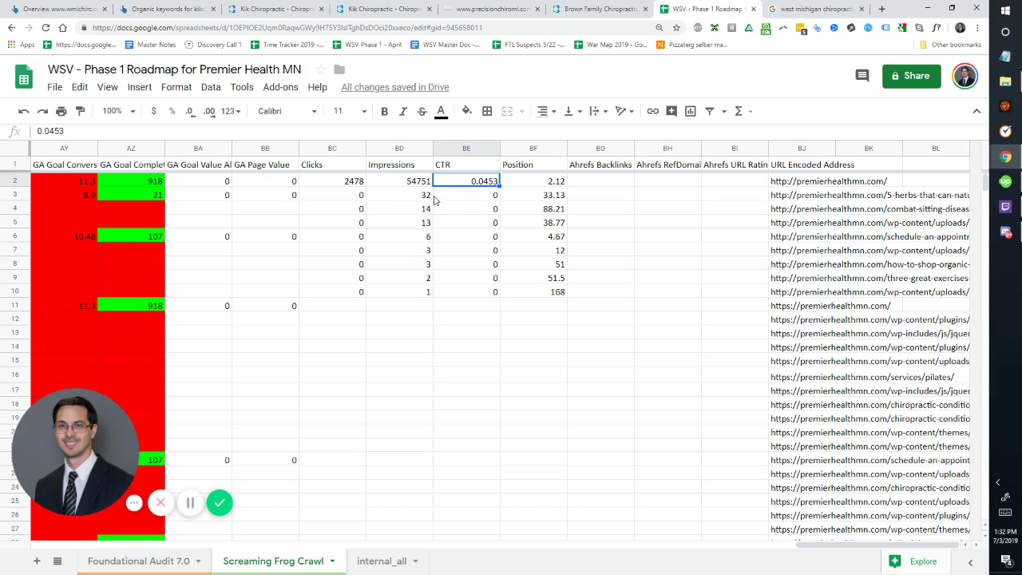
left_click_drag(424, 201, 427, 299)
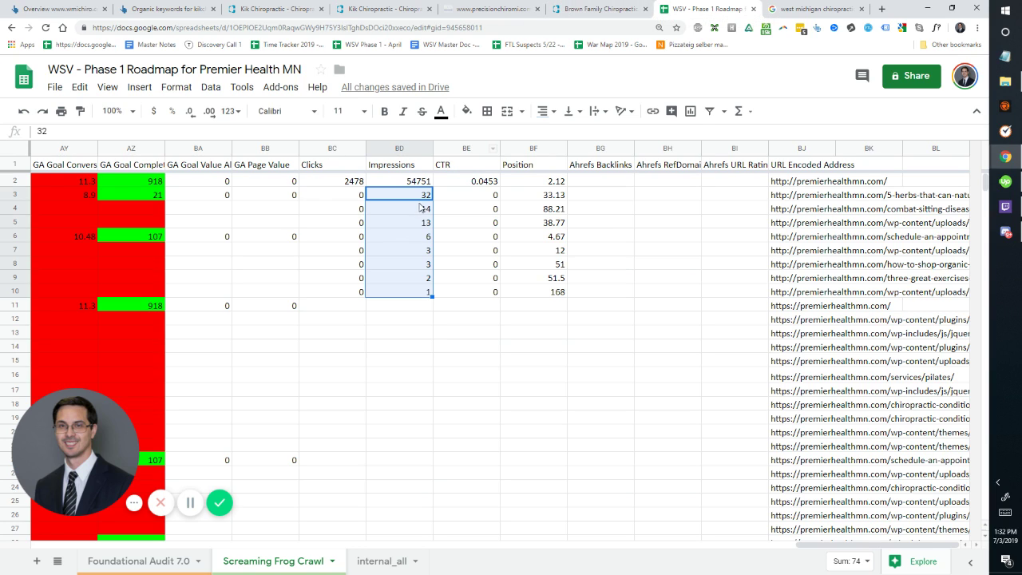
Step: Select the URL Encoded Address entries in rows 3 to 11 to examine which pages they belong to
left_click(818, 212)
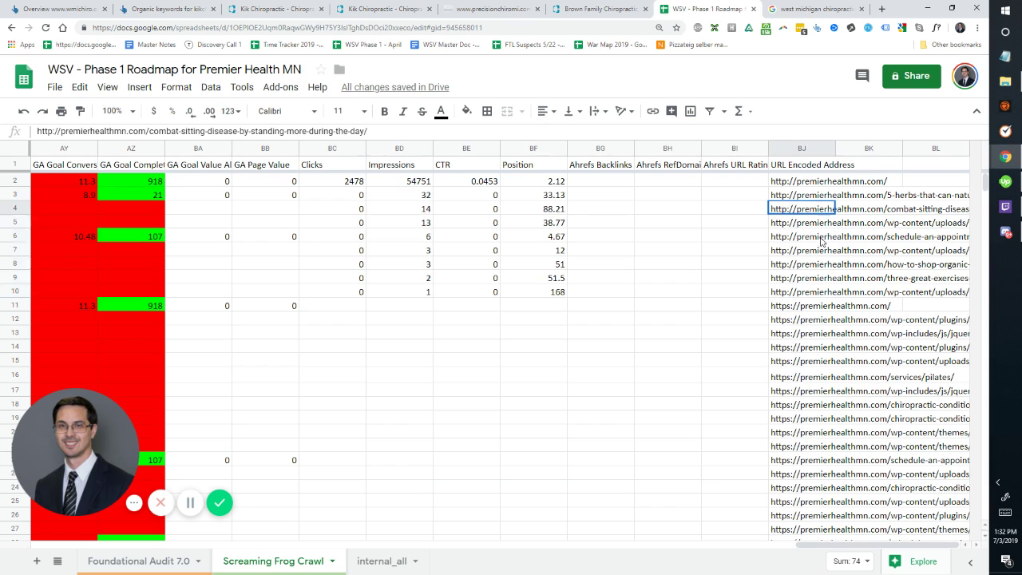
left_click_drag(818, 211, 833, 299)
left_click(805, 308)
left_click_drag(793, 198, 803, 316)
left_click(800, 227)
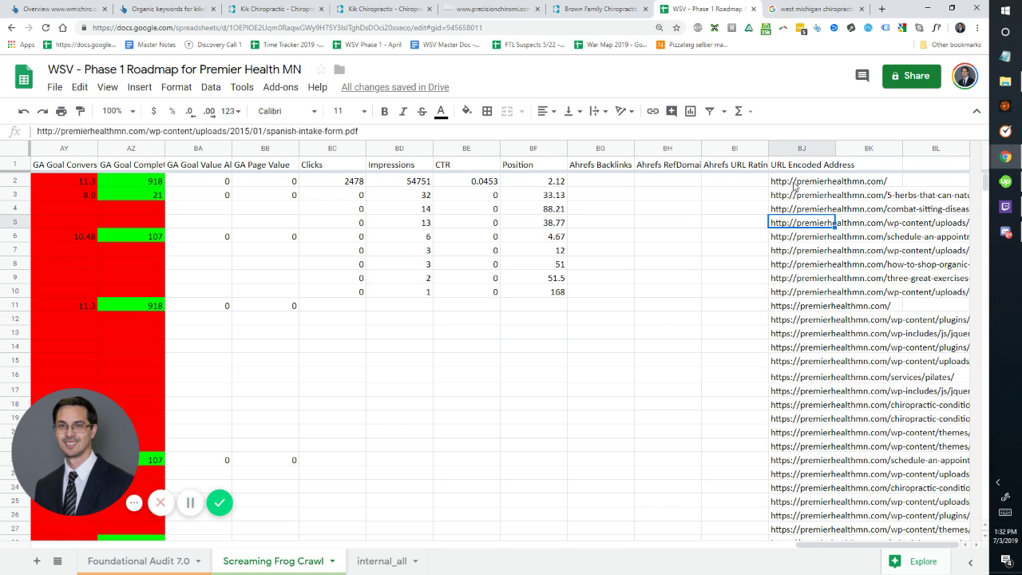
left_click_drag(797, 200, 817, 309)
left_click(816, 309)
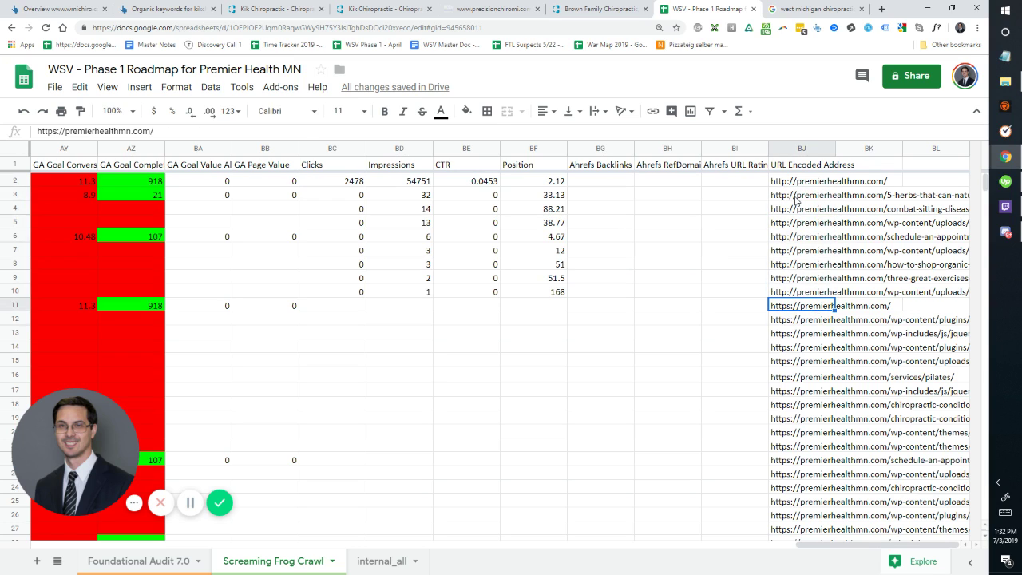
left_click_drag(796, 195, 782, 311)
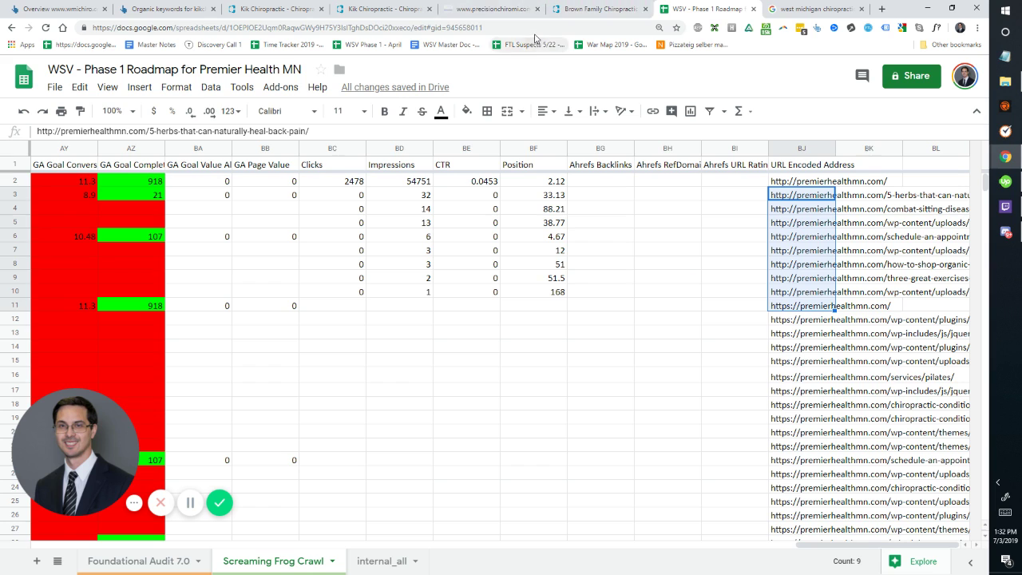
Step: Search Google for "minneapolis chiropractor" in a new browser tab
key("ctrl+t")
type("minneapolis chi")
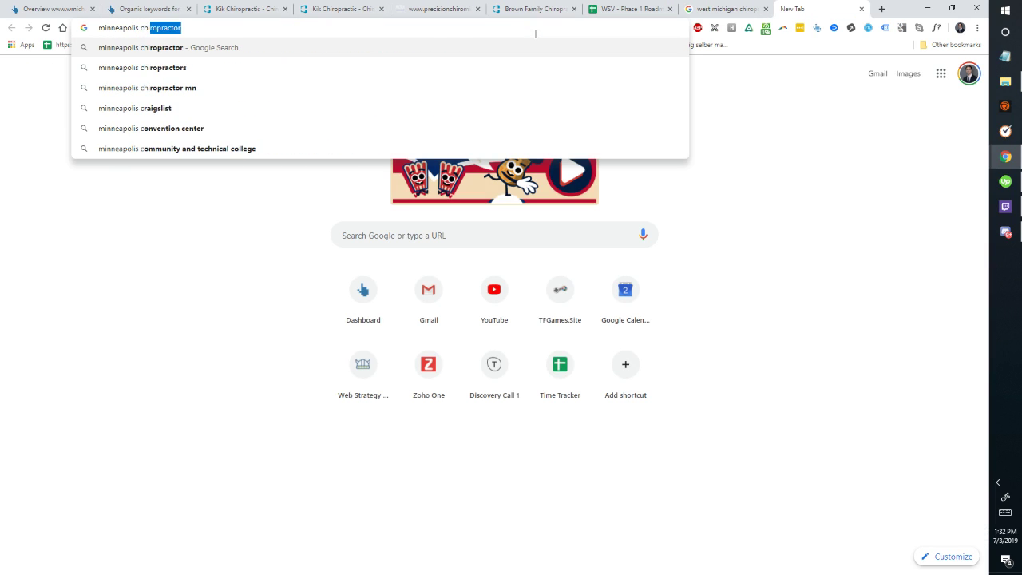
key("Return")
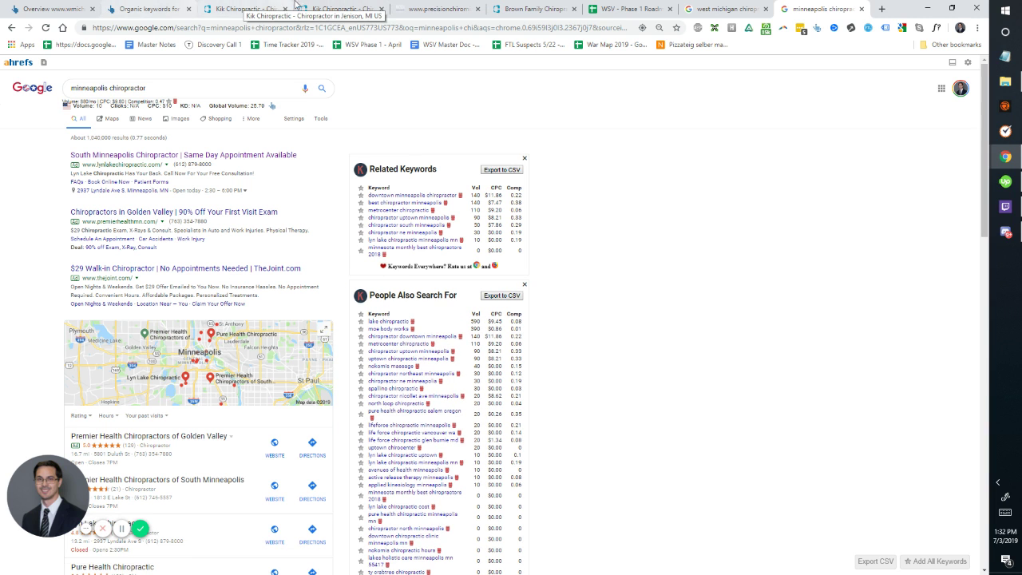
Step: Glance at the Kik Chiropractic homepage, then open the roadmap's Foundational Audit 7.0 sheet and review the Initial marks for the on-page audit items
left_click(245, 6)
mouse_move(504, 88)
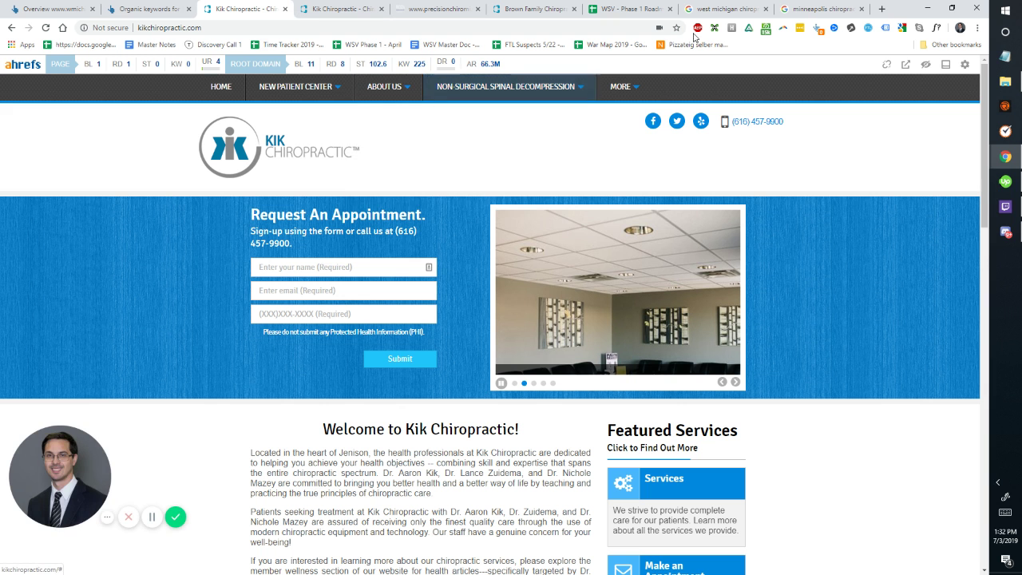
left_click(631, 9)
left_click(139, 560)
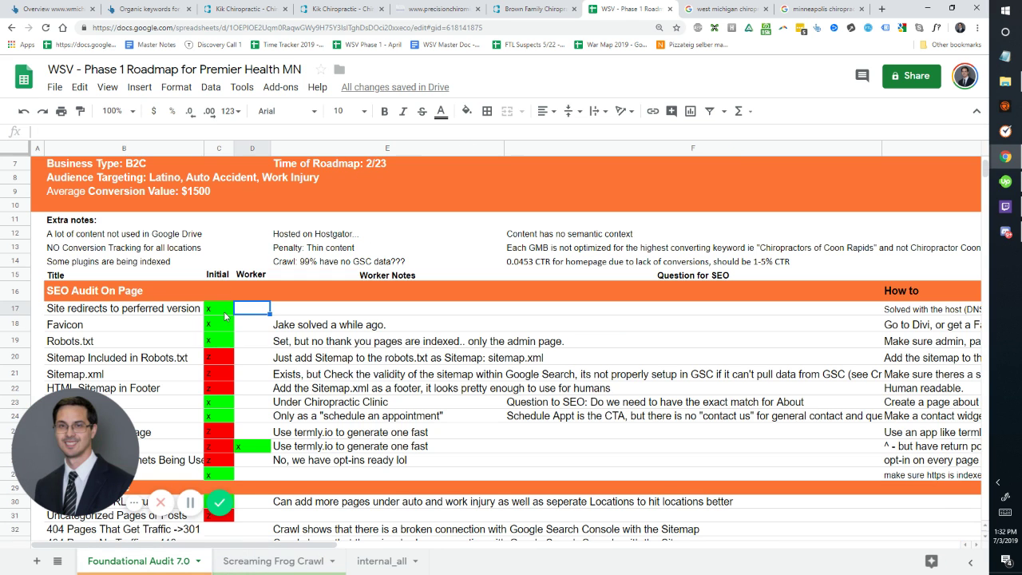
left_click(225, 308)
left_click(228, 475, "shift")
scroll(231, 446, "down", 3)
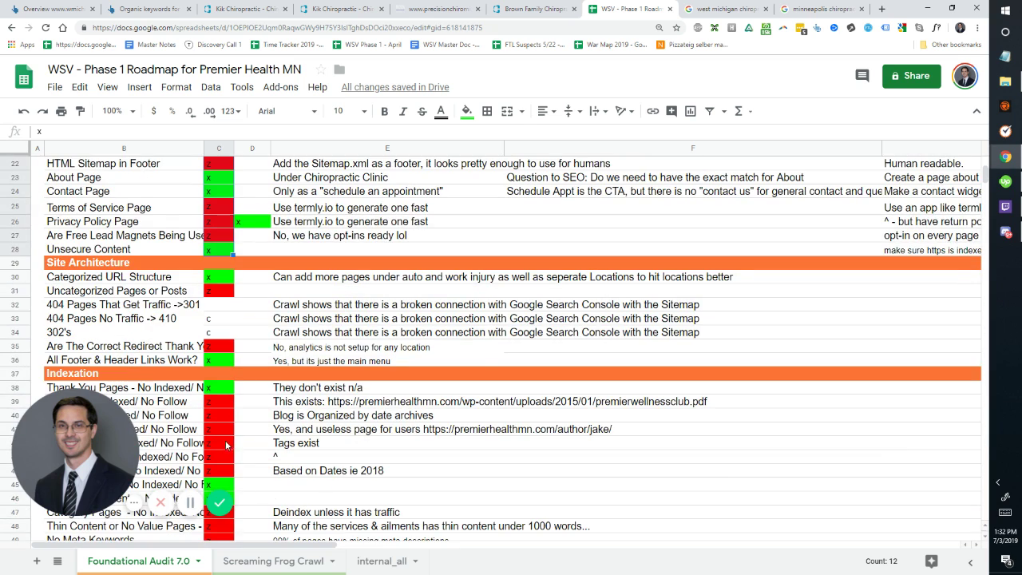
scroll(226, 446, "up", 4)
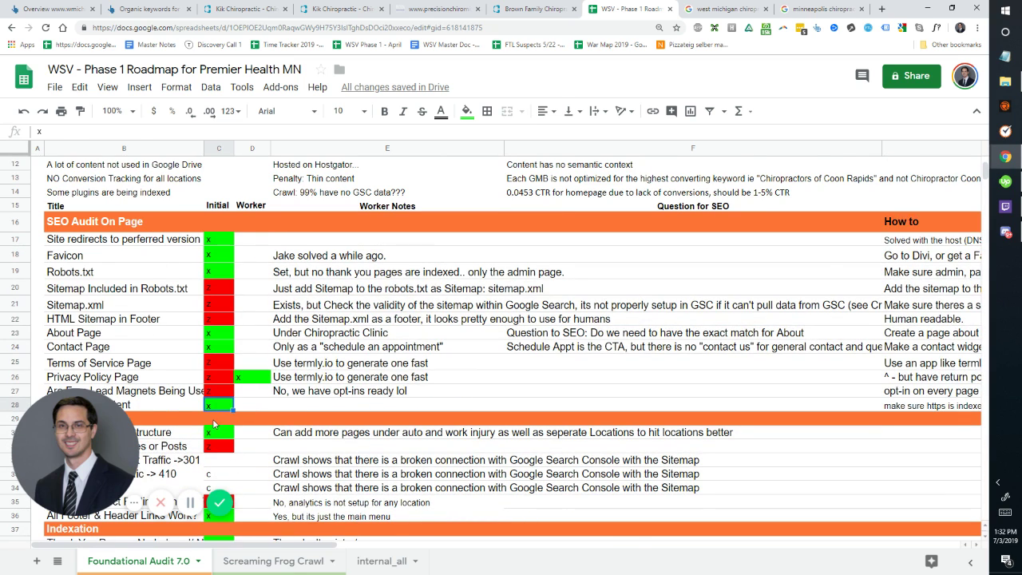
scroll(220, 434, "down", 1)
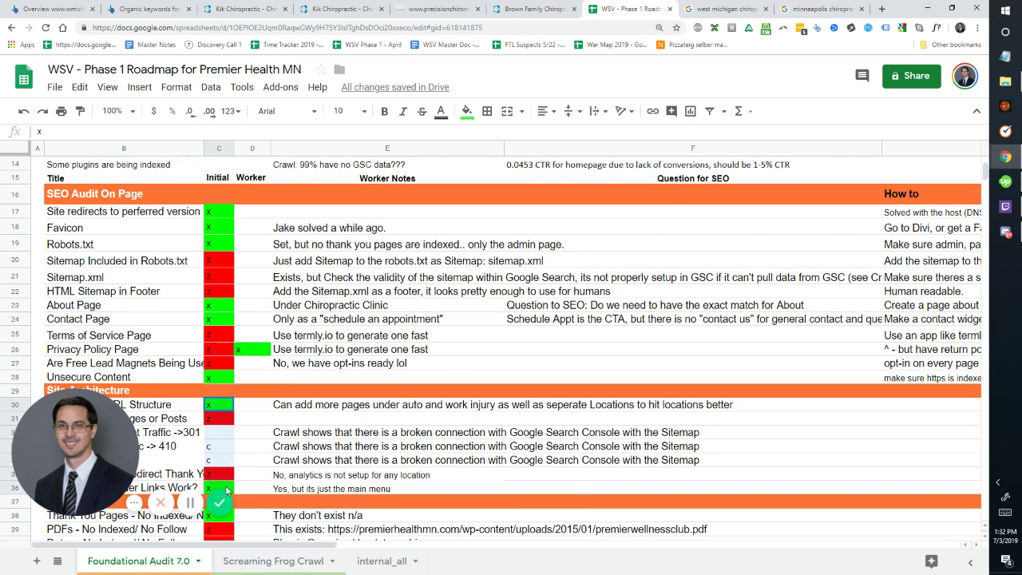
Step: Highlight the Initial marks of the Site Architecture items, then those of the on-page audit items in rows 17 to 28
mouse_move(252, 489)
left_mouse_down()
mouse_move(222, 415)
mouse_move(239, 407)
mouse_move(233, 487)
left_mouse_up()
left_click(240, 407)
left_click(235, 420)
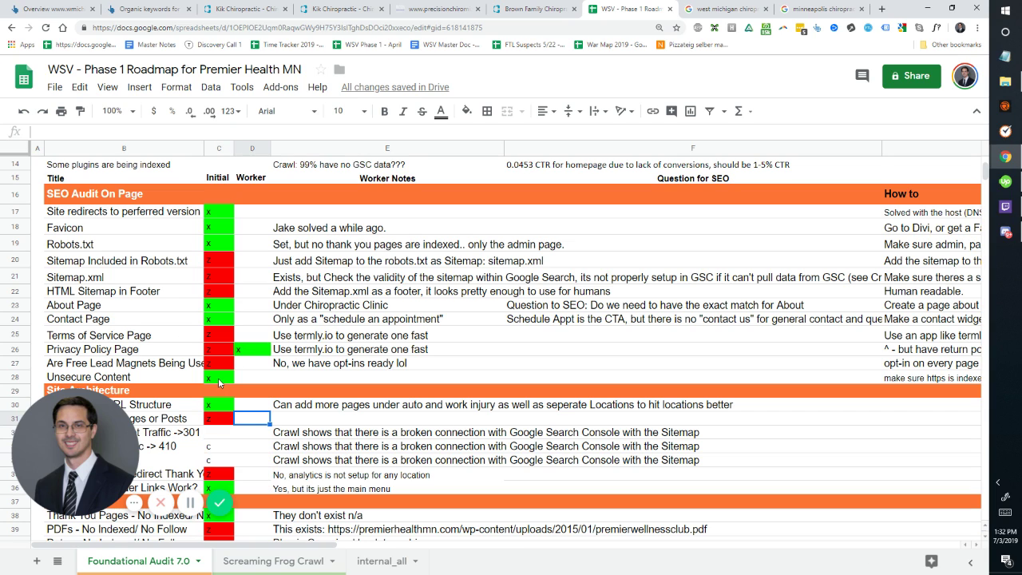
left_click_drag(218, 382, 212, 214)
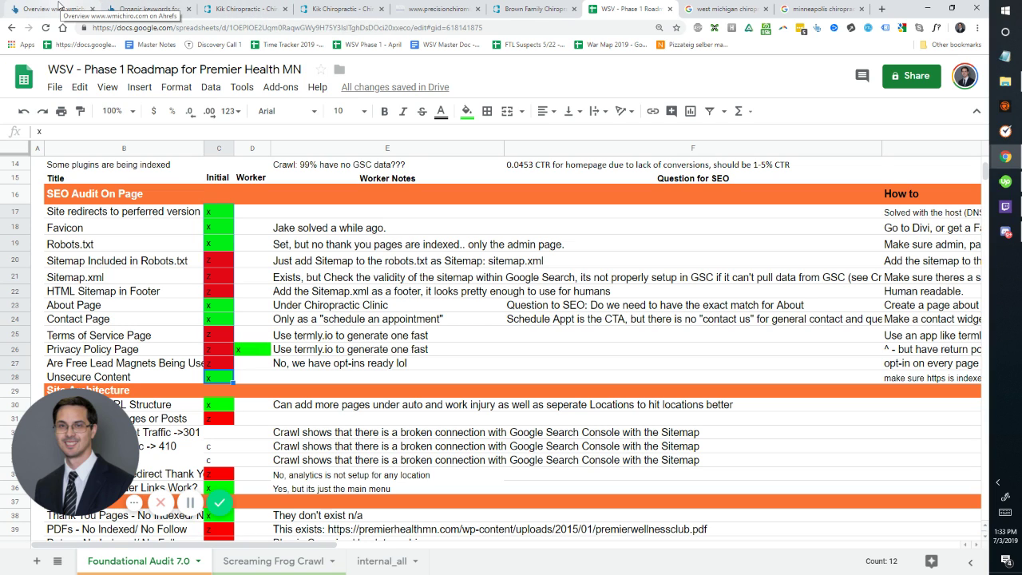
Step: Return to the Kik Chiropractic homepage and review its content from the appointment form to the location and office hours
left_click(59, 8)
left_click(244, 9)
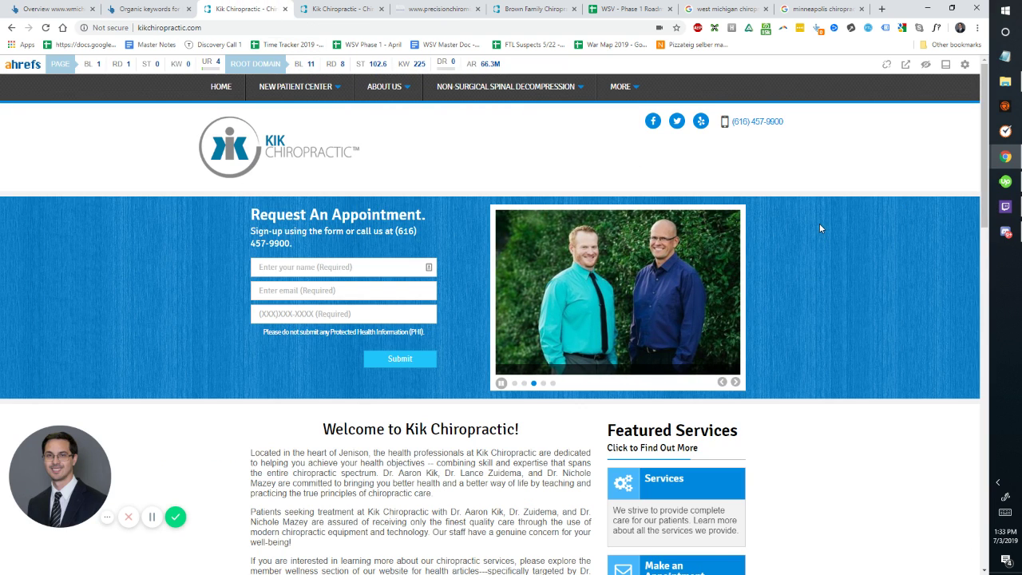
scroll(811, 231, "down", 5)
scroll(519, 275, "down", 4)
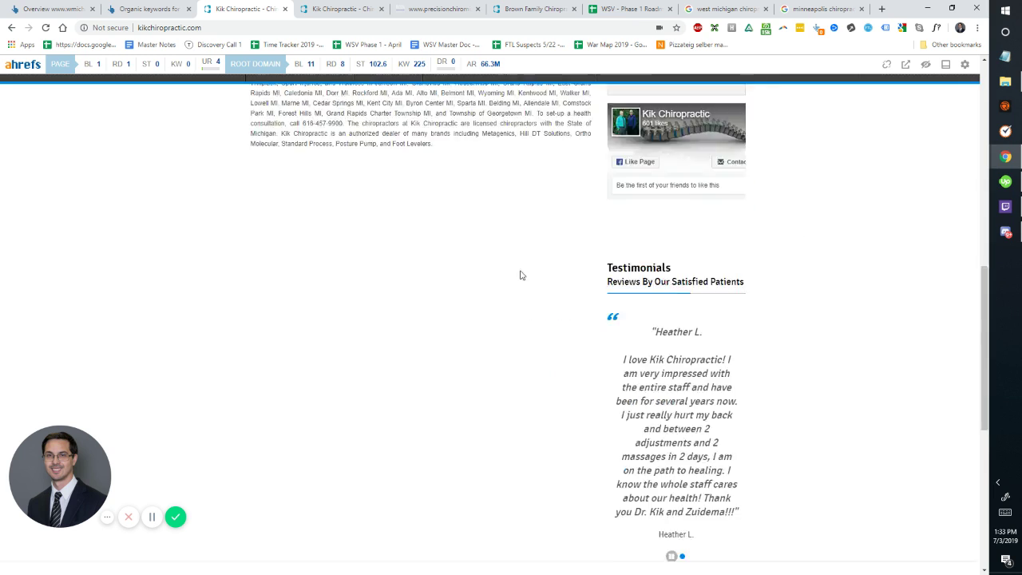
scroll(520, 274, "down", 5)
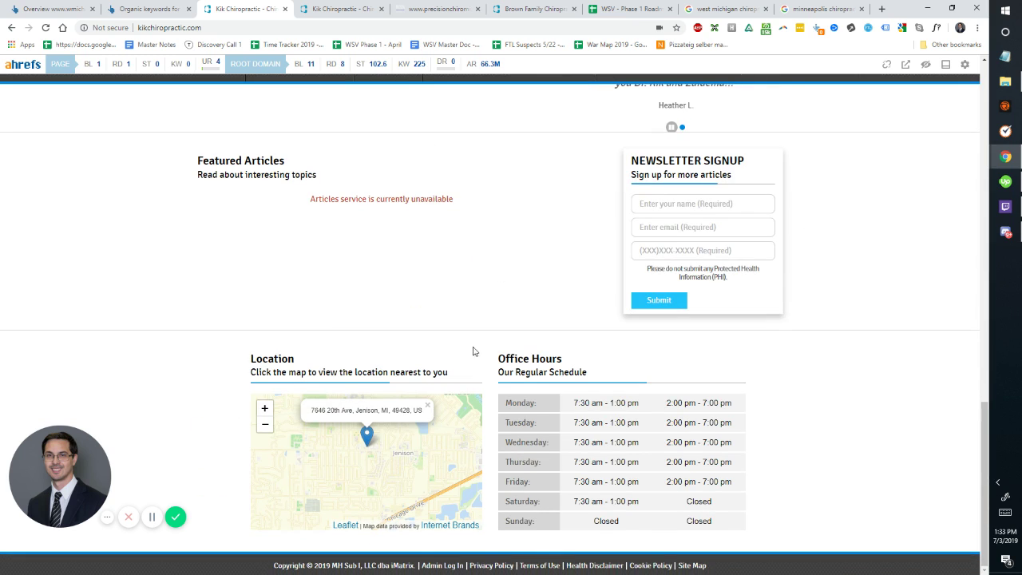
scroll(492, 368, "up", 10)
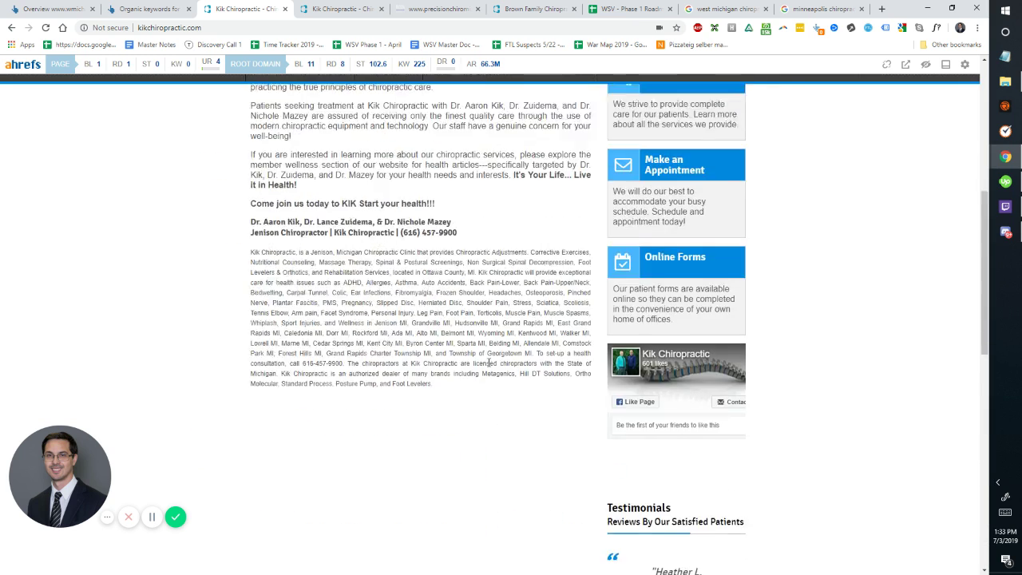
scroll(459, 335, "up", 2)
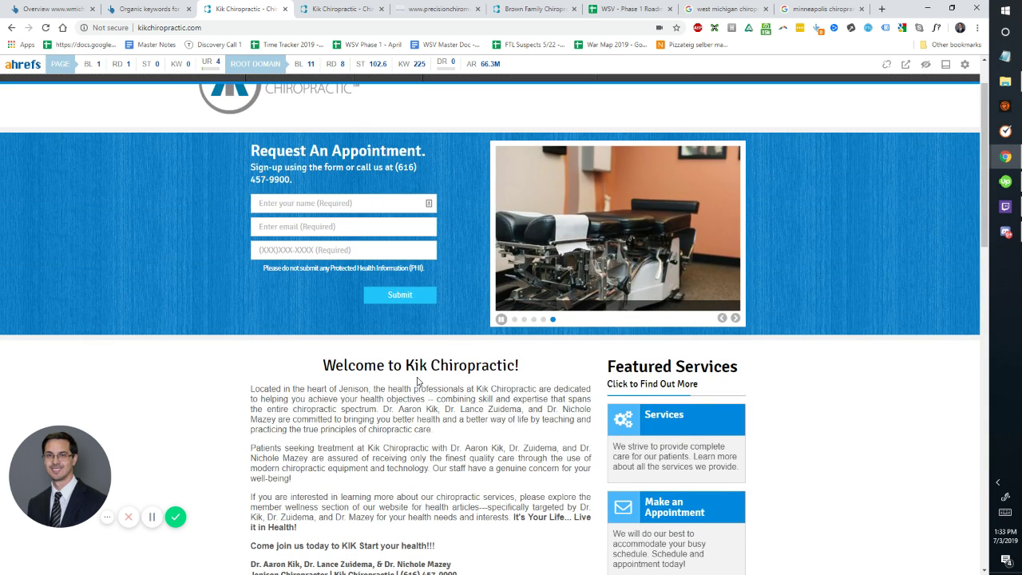
scroll(459, 336, "up", 1)
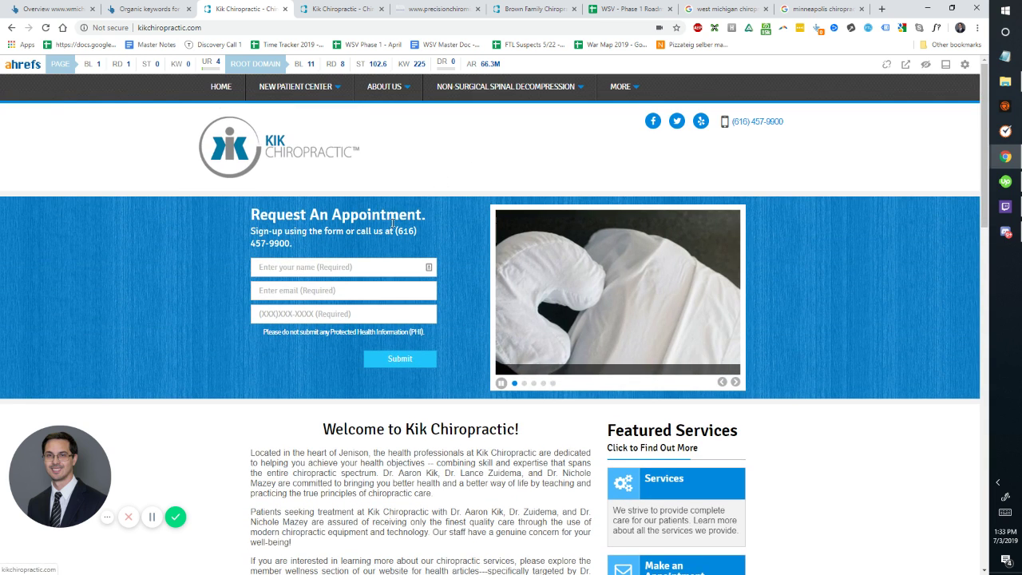
Step: Highlight the "Request An Appointment" heading and sign-up text, and check the rest of the homepage for comparison
left_click_drag(311, 245, 264, 224)
scroll(331, 250, "down", 5)
scroll(359, 260, "down", 5)
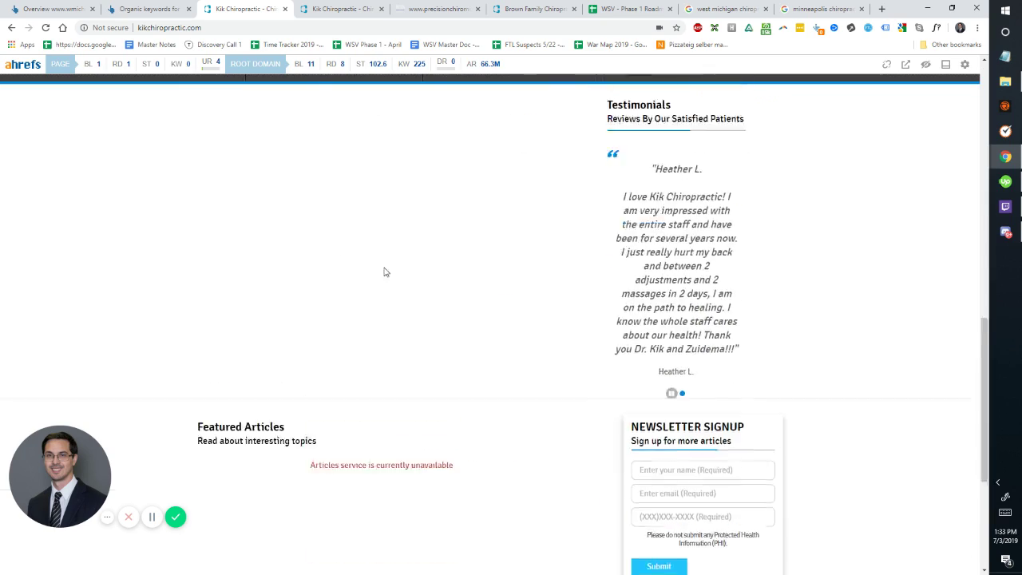
scroll(446, 188, "up", 10)
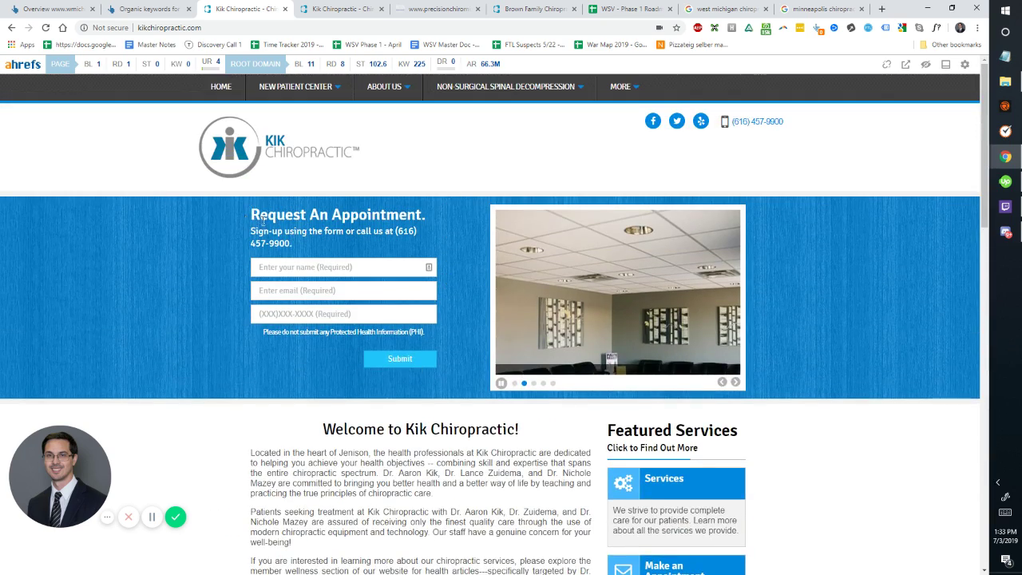
left_click_drag(254, 210, 312, 247)
left_click(311, 247)
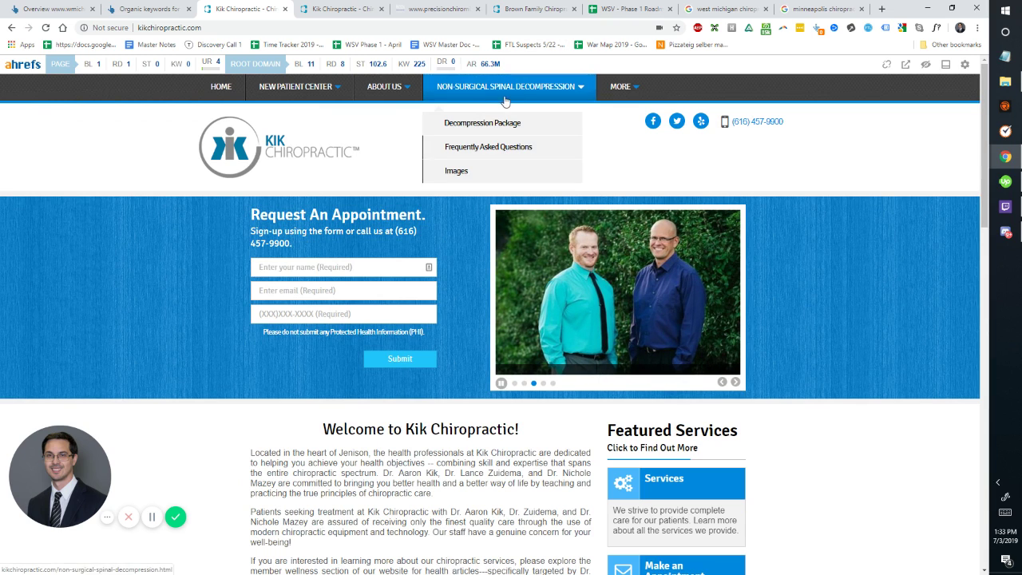
Step: Check the About Us and New Patient Center navigation entries, and open the browser's main menu with its extra extensions
mouse_move(387, 86)
mouse_move(295, 87)
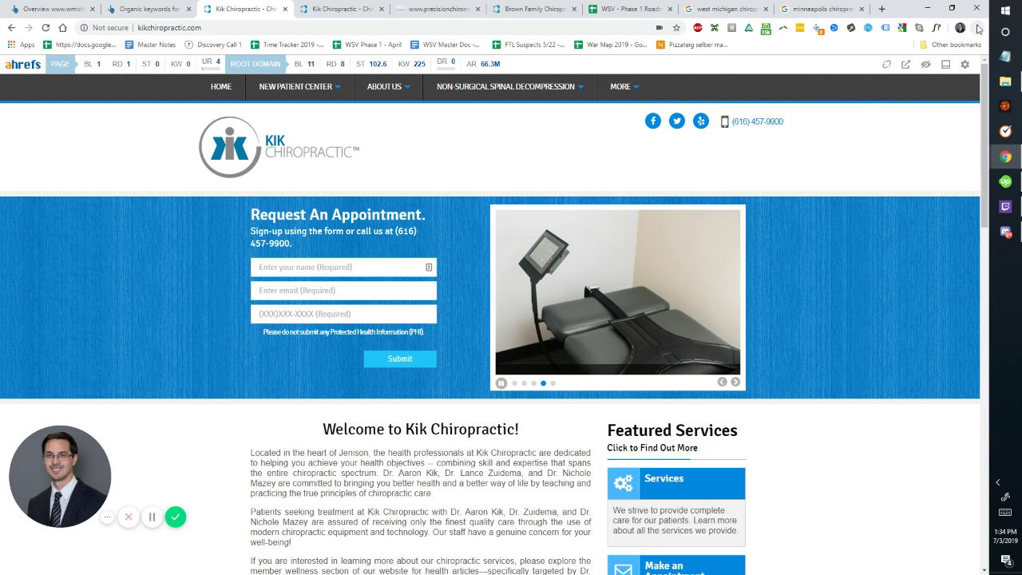
left_click(977, 28)
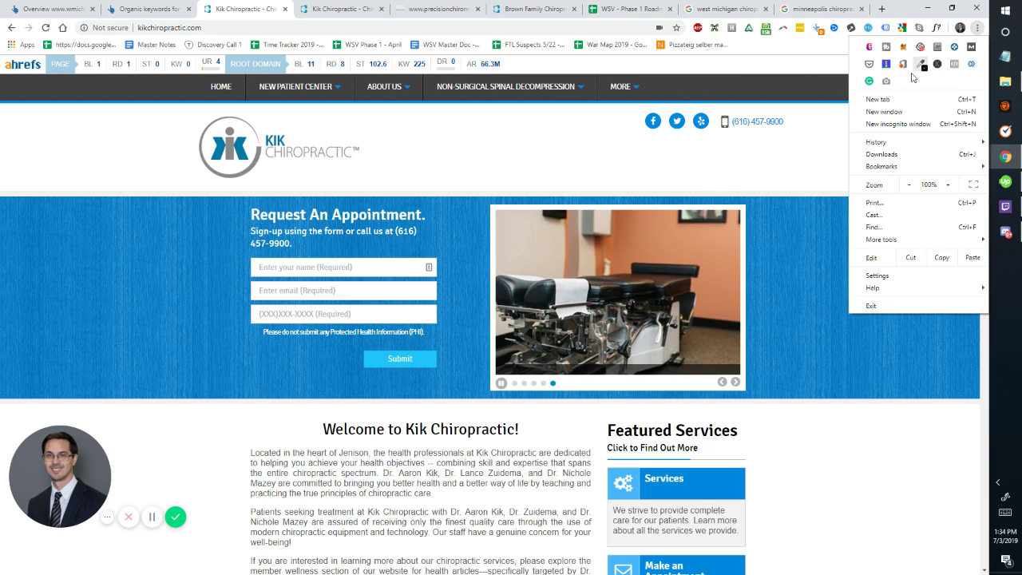